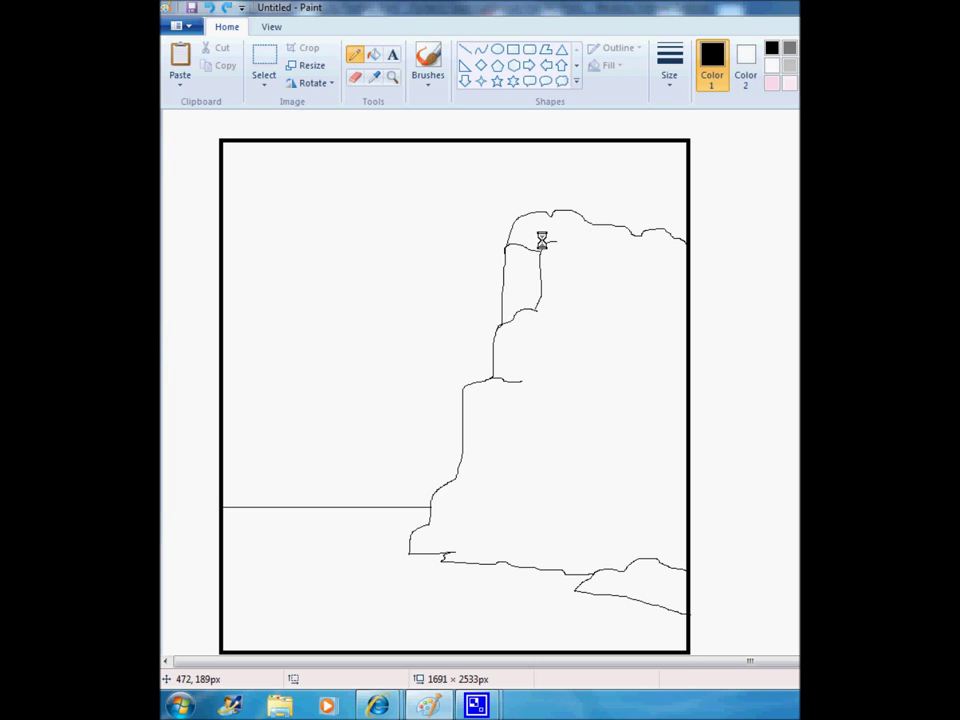
- Draw thin black crack lines dividing the upper-left part of the cliff into separate rock blocks
{"action": "mouse_move", "coordinate": [541, 242]}
{"action": "left_mouse_down"}
{"action": "mouse_move", "coordinate": [506, 247]}
{"action": "mouse_move", "coordinate": [537, 241]}
{"action": "left_mouse_up"}
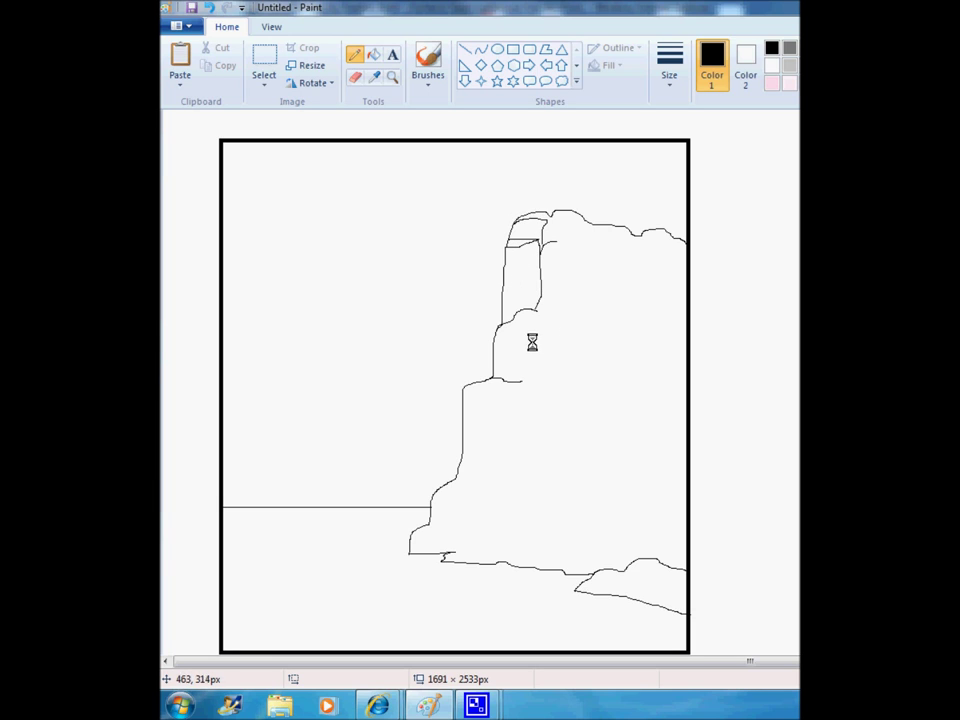
{"action": "mouse_move", "coordinate": [536, 316]}
{"action": "left_mouse_down"}
{"action": "mouse_move", "coordinate": [531, 395]}
{"action": "mouse_move", "coordinate": [499, 399]}
{"action": "mouse_move", "coordinate": [502, 468]}
{"action": "left_mouse_up"}
{"action": "mouse_move", "coordinate": [499, 392]}
{"action": "left_mouse_down"}
{"action": "mouse_move", "coordinate": [521, 388]}
{"action": "mouse_move", "coordinate": [538, 448]}
{"action": "mouse_move", "coordinate": [504, 468]}
{"action": "left_mouse_up"}
{"action": "mouse_move", "coordinate": [540, 322]}
{"action": "left_mouse_down"}
{"action": "mouse_move", "coordinate": [568, 315]}
{"action": "mouse_move", "coordinate": [529, 347]}
{"action": "mouse_move", "coordinate": [568, 345]}
{"action": "mouse_move", "coordinate": [587, 386]}
{"action": "mouse_move", "coordinate": [578, 404]}
{"action": "mouse_move", "coordinate": [530, 405]}
{"action": "left_mouse_up"}
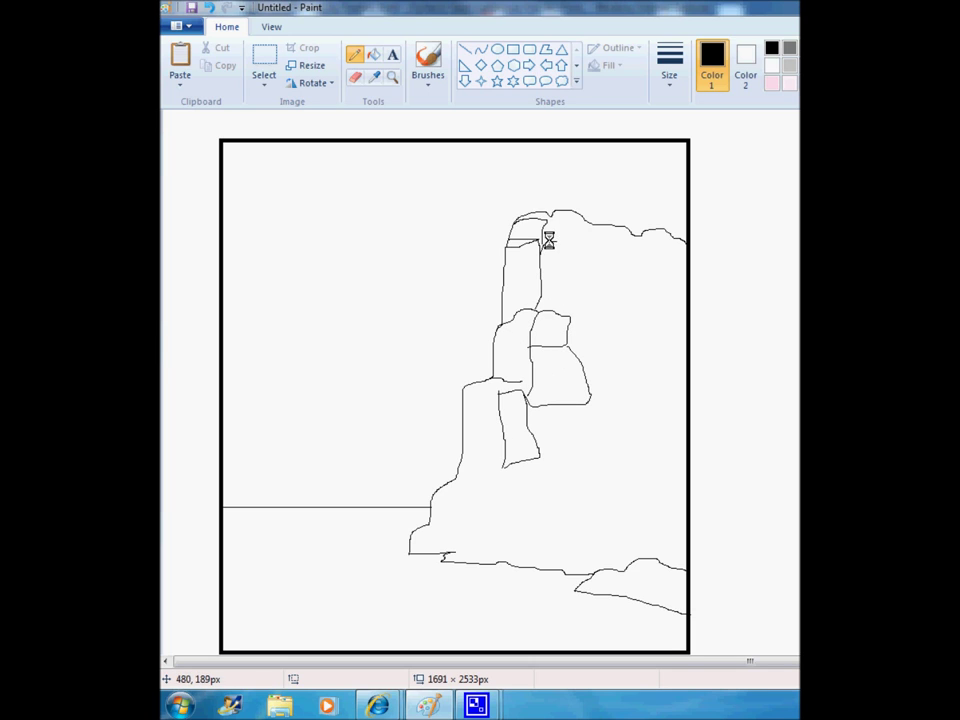
{"action": "mouse_move", "coordinate": [553, 241]}
{"action": "left_mouse_down"}
{"action": "mouse_move", "coordinate": [581, 283]}
{"action": "mouse_move", "coordinate": [543, 279]}
{"action": "mouse_move", "coordinate": [569, 281]}
{"action": "mouse_move", "coordinate": [599, 341]}
{"action": "mouse_move", "coordinate": [594, 394]}
{"action": "left_mouse_up"}
{"action": "mouse_move", "coordinate": [580, 253]}
{"action": "left_mouse_down"}
{"action": "mouse_move", "coordinate": [586, 324]}
{"action": "mouse_move", "coordinate": [585, 222]}
{"action": "mouse_move", "coordinate": [573, 210]}
{"action": "mouse_move", "coordinate": [564, 246]}
{"action": "left_mouse_up"}
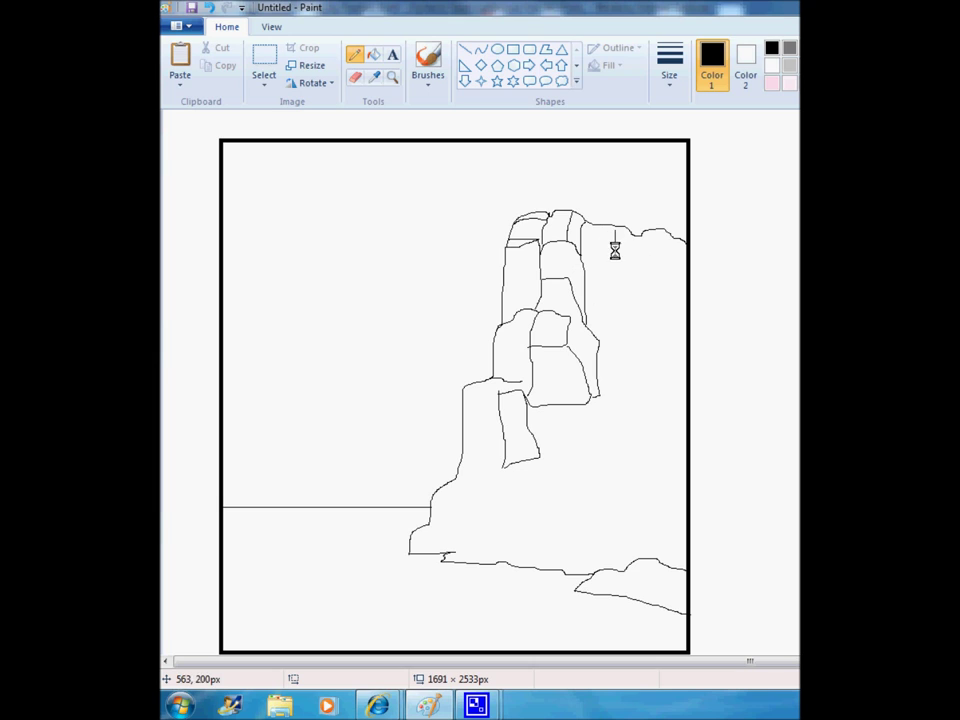
- Outline the remaining rock blocks across the cliff and sketch a curved palm trunk rising from its left ledge
{"action": "mouse_move", "coordinate": [615, 250]}
{"action": "left_mouse_down"}
{"action": "mouse_move", "coordinate": [604, 268]}
{"action": "mouse_move", "coordinate": [615, 272]}
{"action": "mouse_move", "coordinate": [619, 296]}
{"action": "mouse_move", "coordinate": [611, 318]}
{"action": "left_mouse_up"}
{"action": "key", "text": "ctrl+z"}
{"action": "mouse_move", "coordinate": [635, 241]}
{"action": "left_mouse_down"}
{"action": "mouse_move", "coordinate": [617, 270]}
{"action": "mouse_move", "coordinate": [611, 315]}
{"action": "mouse_move", "coordinate": [628, 341]}
{"action": "mouse_move", "coordinate": [681, 333]}
{"action": "left_mouse_up"}
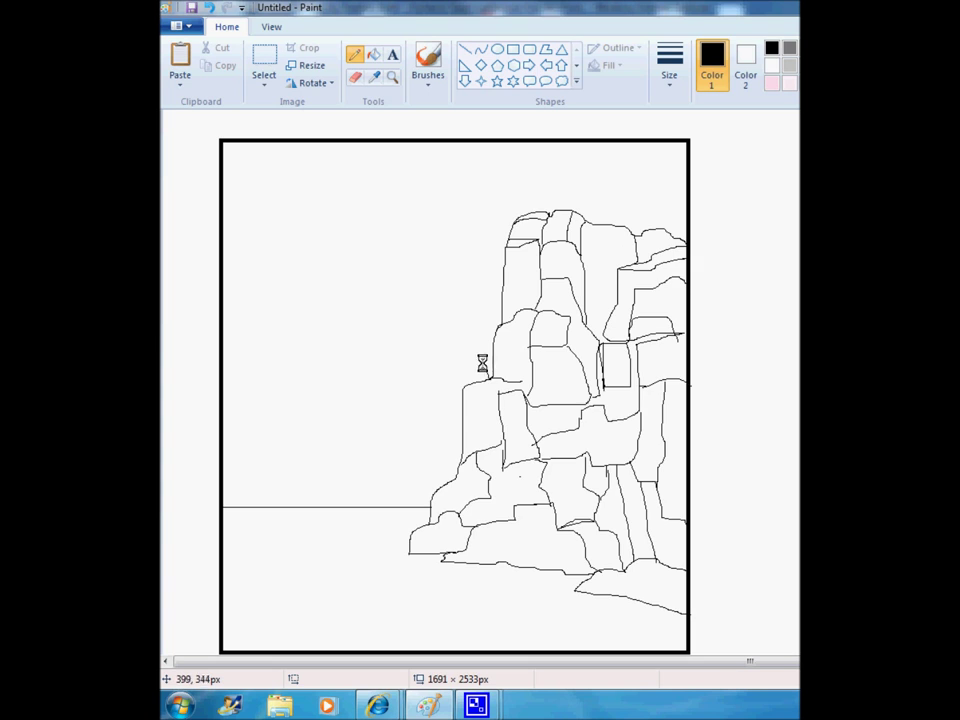
{"action": "mouse_move", "coordinate": [484, 368]}
{"action": "left_mouse_down"}
{"action": "mouse_move", "coordinate": [441, 282]}
{"action": "mouse_move", "coordinate": [436, 229]}
{"action": "mouse_move", "coordinate": [492, 356]}
{"action": "left_mouse_up"}
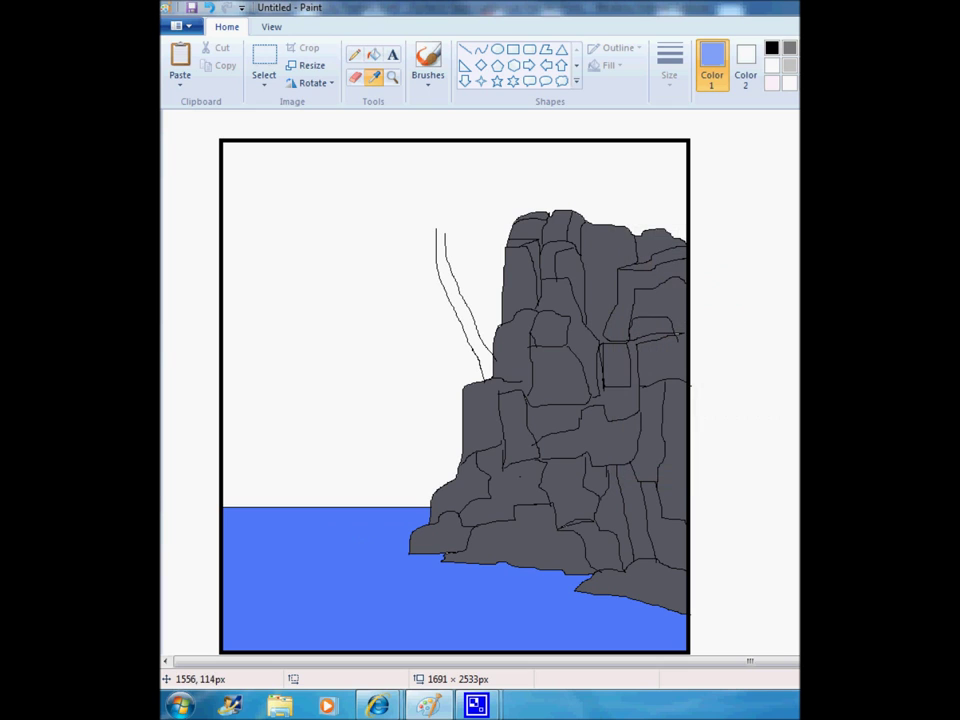
- Fill the sky around the cliff and trunk with light blue
{"action": "left_click", "coordinate": [373, 54]}
{"action": "left_click", "coordinate": [354, 181]}
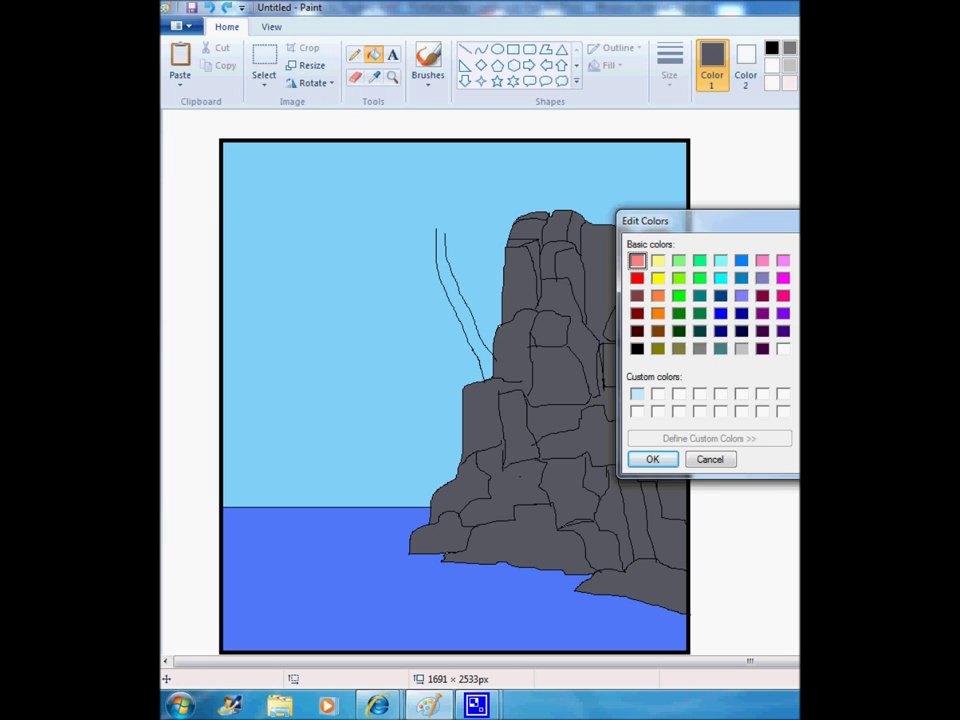
- Shade the cliff's cracks and block faces with rough dark grey pencil strokes
{"action": "left_click", "coordinate": [648, 459]}
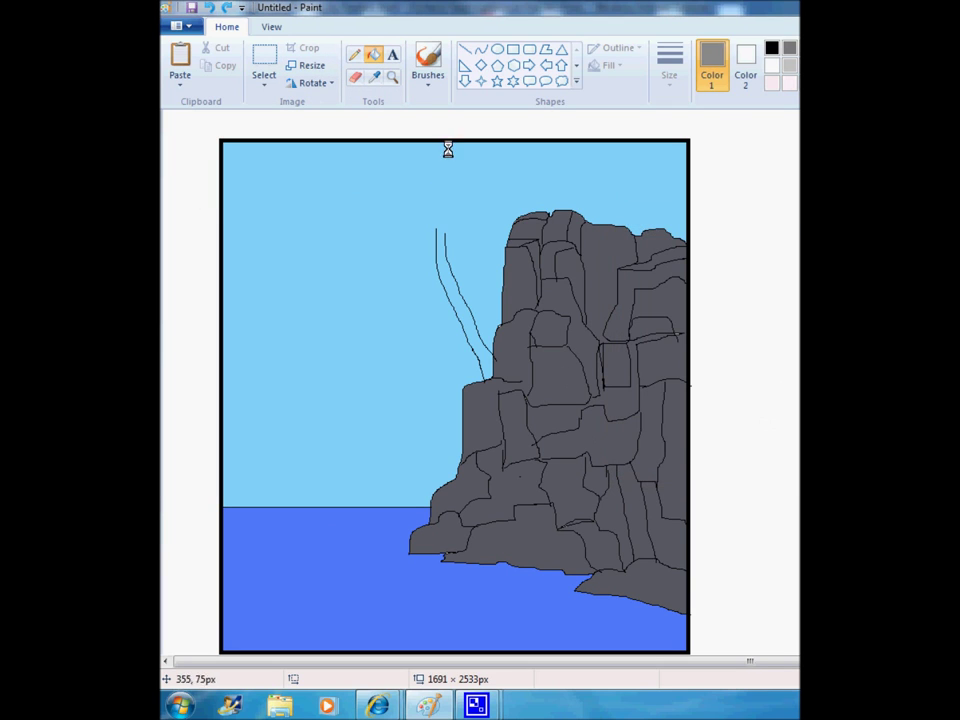
{"action": "left_click", "coordinate": [354, 54]}
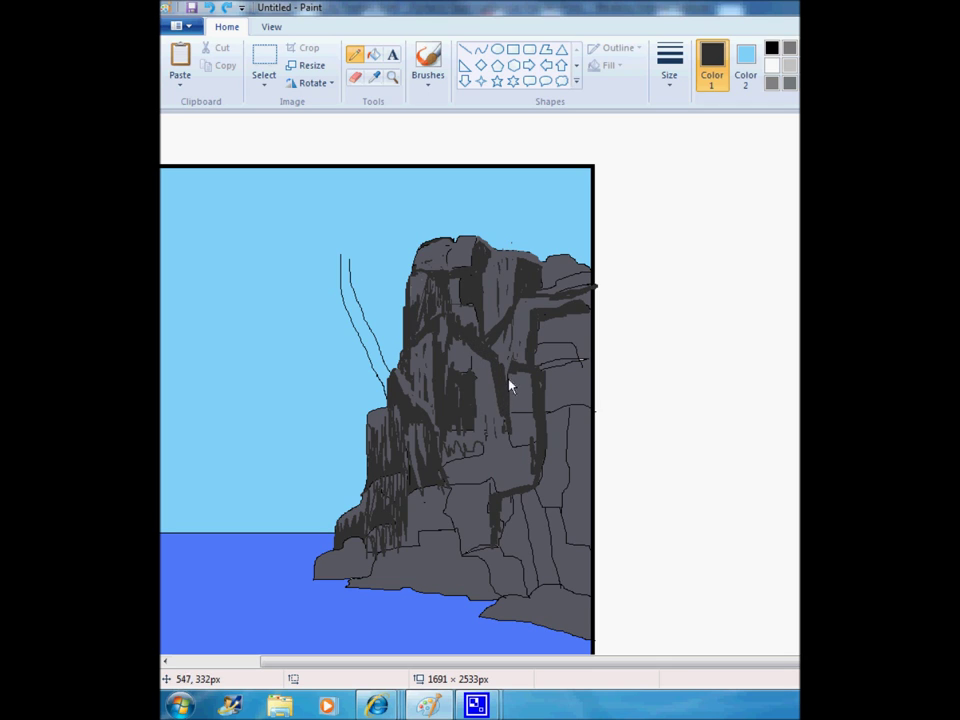
{"action": "left_click", "coordinate": [373, 76]}
{"action": "left_click", "coordinate": [476, 332]}
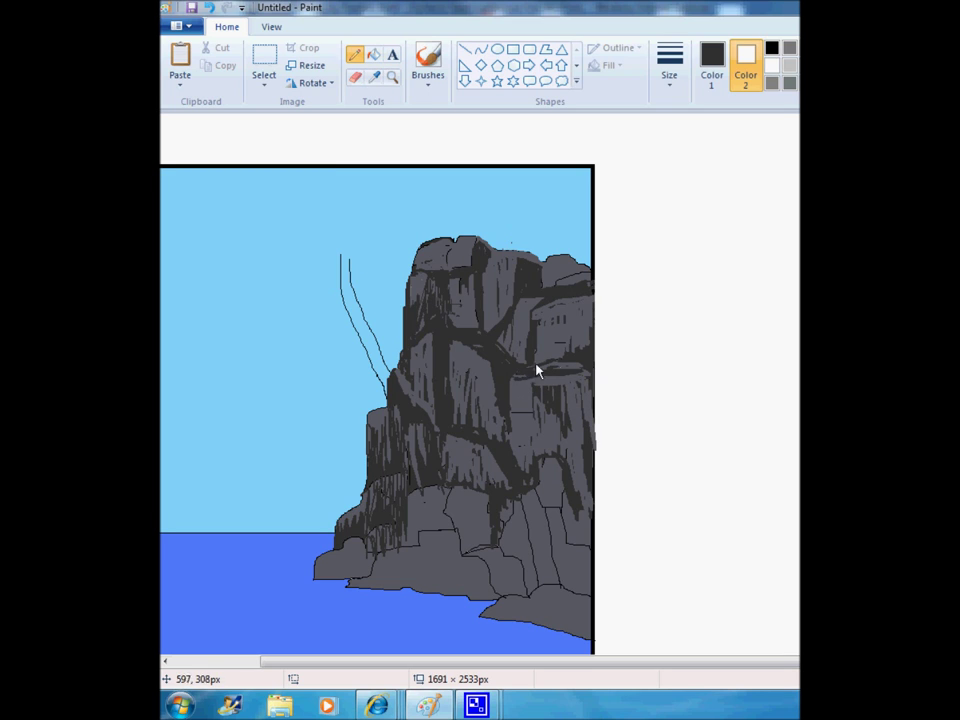
{"action": "left_click_drag", "start_coordinate": [595, 369], "coordinate": [531, 373]}
{"action": "mouse_move", "coordinate": [587, 459]}
{"action": "left_mouse_down"}
{"action": "mouse_move", "coordinate": [591, 405]}
{"action": "mouse_move", "coordinate": [589, 470]}
{"action": "left_mouse_up"}
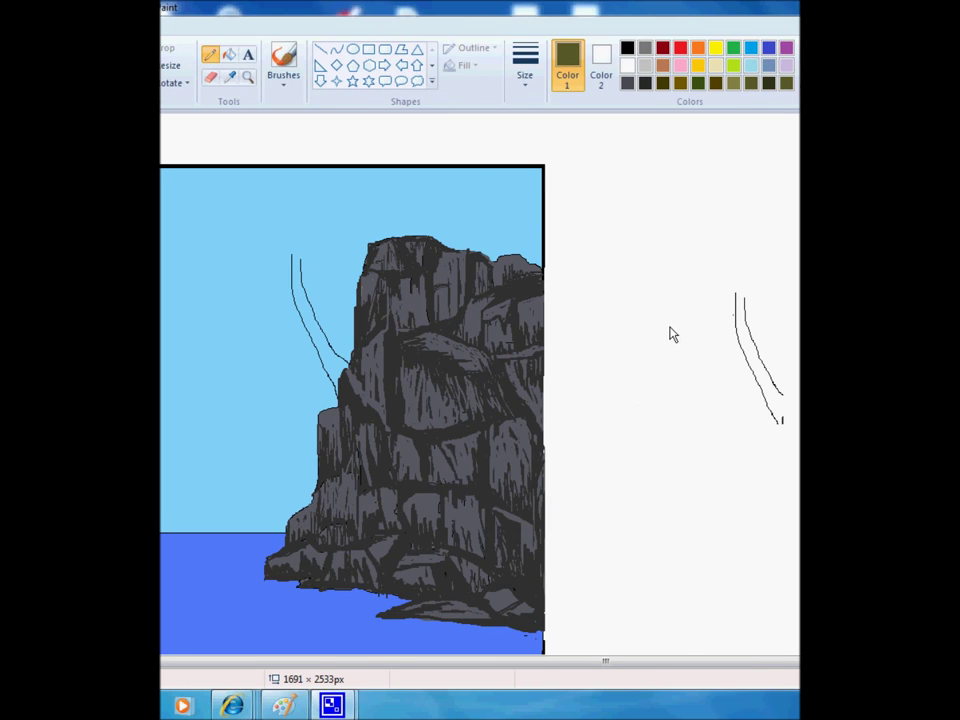
- Draw an arched, fringed palm frond in dark olive beside the spare trunk sketch and fill it with the same colour
{"action": "left_click_drag", "start_coordinate": [669, 327], "coordinate": [735, 292]}
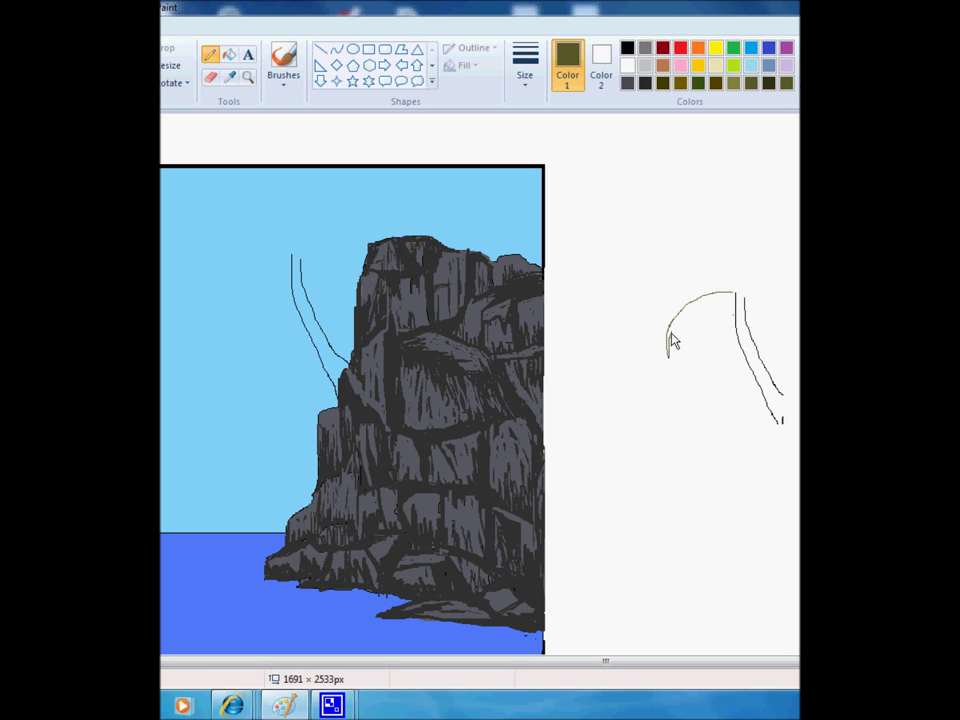
{"action": "left_click_drag", "start_coordinate": [680, 320], "coordinate": [693, 312]}
{"action": "left_click", "coordinate": [231, 56]}
{"action": "left_click", "coordinate": [676, 332]}
{"action": "left_click", "coordinate": [688, 318]}
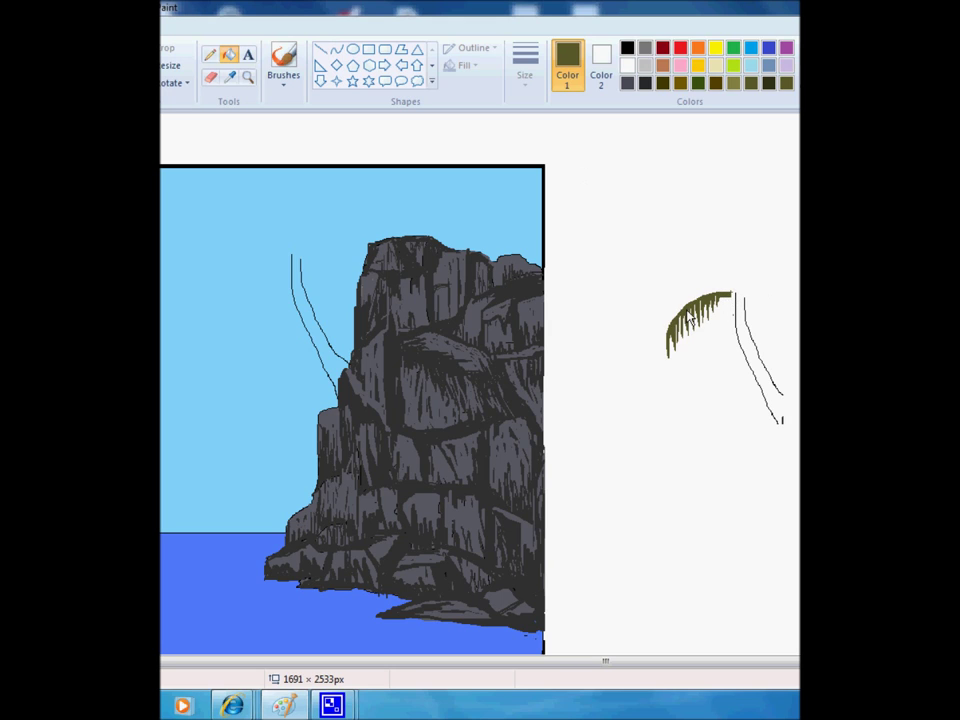
{"action": "left_click", "coordinate": [337, 48]}
{"action": "left_click_drag", "start_coordinate": [623, 283], "coordinate": [735, 290]}
{"action": "key", "text": "ctrl+z"}
- Select the olive frond and move it to the blank area below and left of the spare trunk sketch
{"action": "left_click_drag", "start_coordinate": [621, 246], "coordinate": [741, 390]}
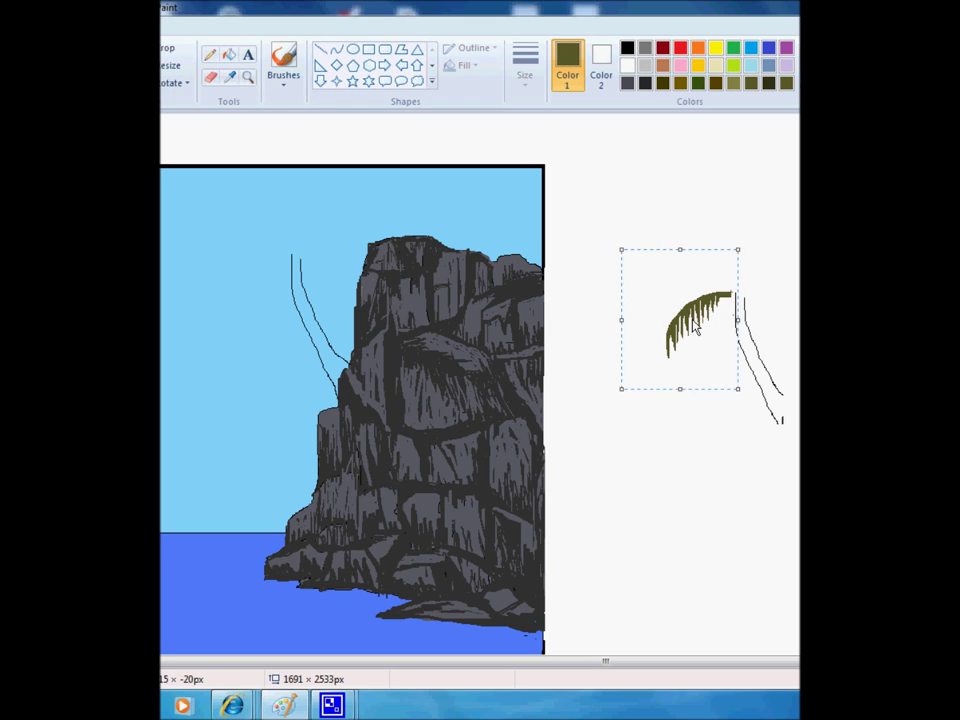
{"action": "left_click_drag", "start_coordinate": [695, 323], "coordinate": [659, 458]}
{"action": "left_click", "coordinate": [666, 326]}
- Duplicate the olive frond using a transparent rectangular selection and place the copy above the original
{"action": "left_click", "coordinate": [135, 85]}
{"action": "left_click", "coordinate": [190, 120]}
{"action": "left_click_drag", "start_coordinate": [597, 385], "coordinate": [714, 531]}
{"action": "left_click", "coordinate": [140, 85]}
{"action": "left_click", "coordinate": [190, 229]}
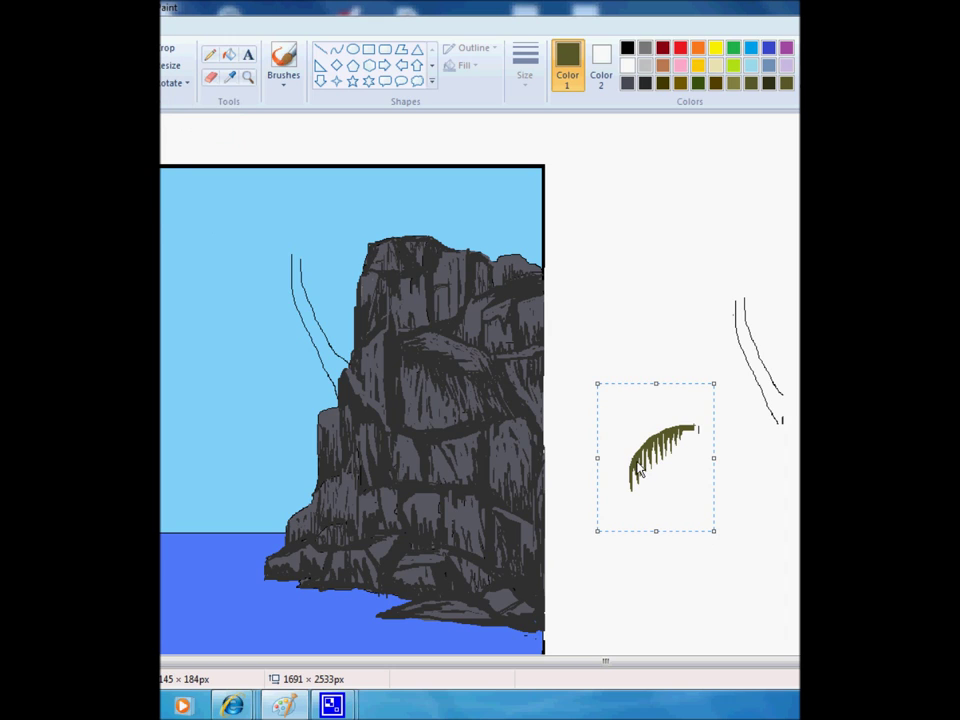
{"action": "left_click_drag", "start_coordinate": [640, 408], "coordinate": [783, 507]}
{"action": "left_click", "coordinate": [140, 85]}
{"action": "left_click", "coordinate": [190, 227]}
{"action": "left_click_drag", "start_coordinate": [815, 612], "coordinate": [665, 323]}
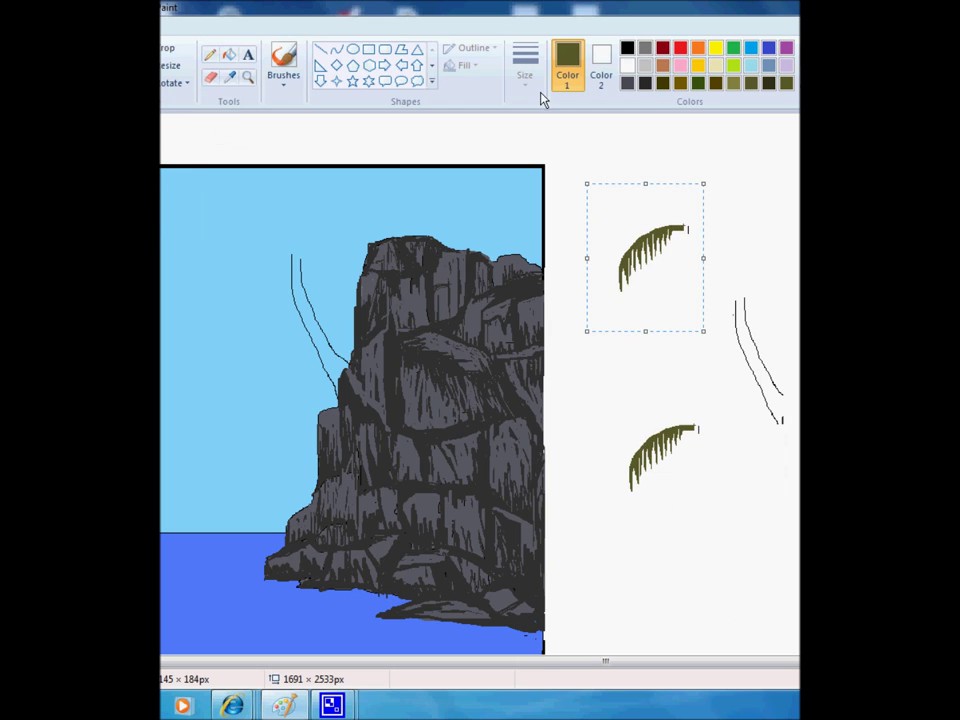
- Recolour the upper frond lighter olive with hue 40, saturation 77 and luminosity 113, and move it down to the dark frond
{"action": "left_click", "coordinate": [229, 54]}
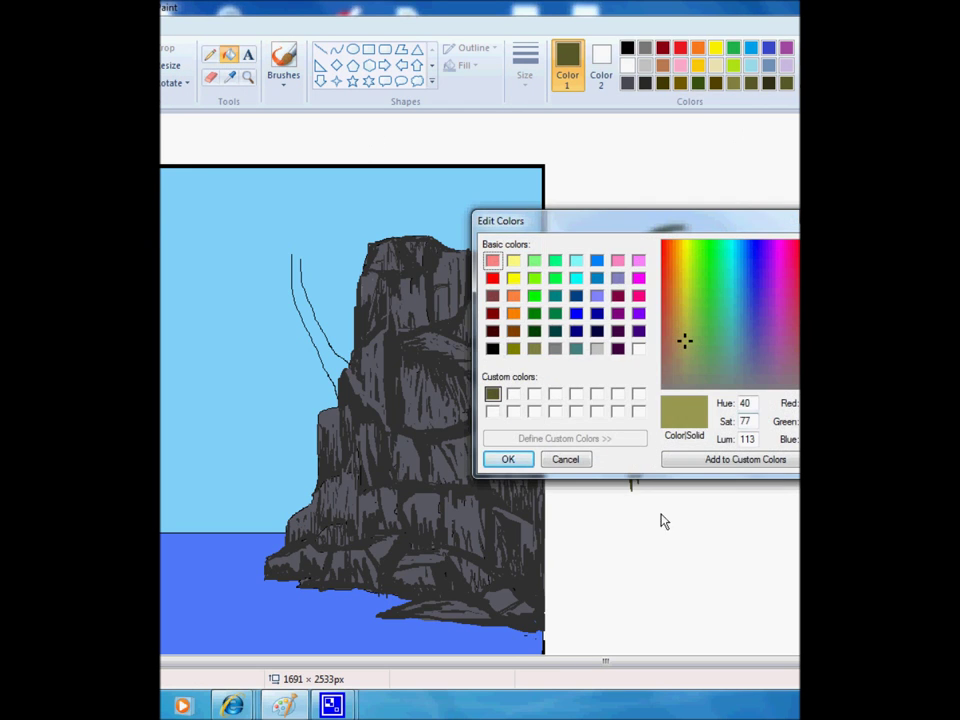
{"action": "left_click", "coordinate": [506, 460]}
{"action": "left_click", "coordinate": [659, 243]}
{"action": "left_click", "coordinate": [170, 45]}
{"action": "mouse_move", "coordinate": [596, 182]}
{"action": "left_mouse_down"}
{"action": "mouse_move", "coordinate": [660, 354]}
{"action": "mouse_move", "coordinate": [700, 300]}
{"action": "left_mouse_up"}
{"action": "mouse_move", "coordinate": [670, 287]}
{"action": "left_mouse_down"}
{"action": "mouse_move", "coordinate": [643, 482]}
{"action": "mouse_move", "coordinate": [678, 486]}
{"action": "left_mouse_up"}
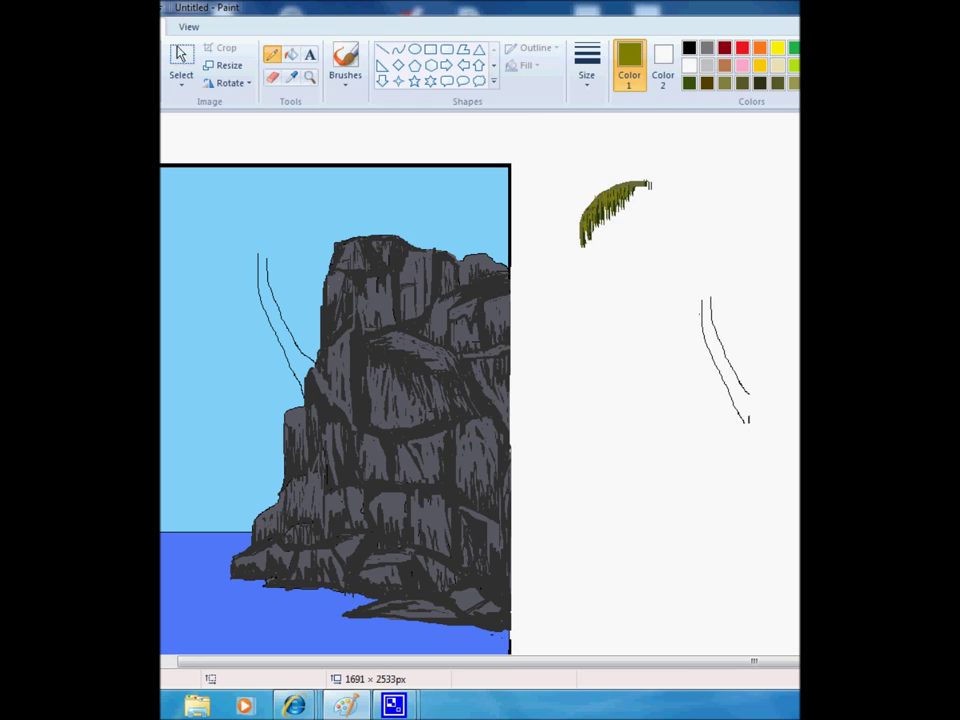
- Copy the layered green frond and place one copy on the left side of the trunk's top in the painting
{"action": "left_click", "coordinate": [181, 68]}
{"action": "left_click", "coordinate": [273, 79]}
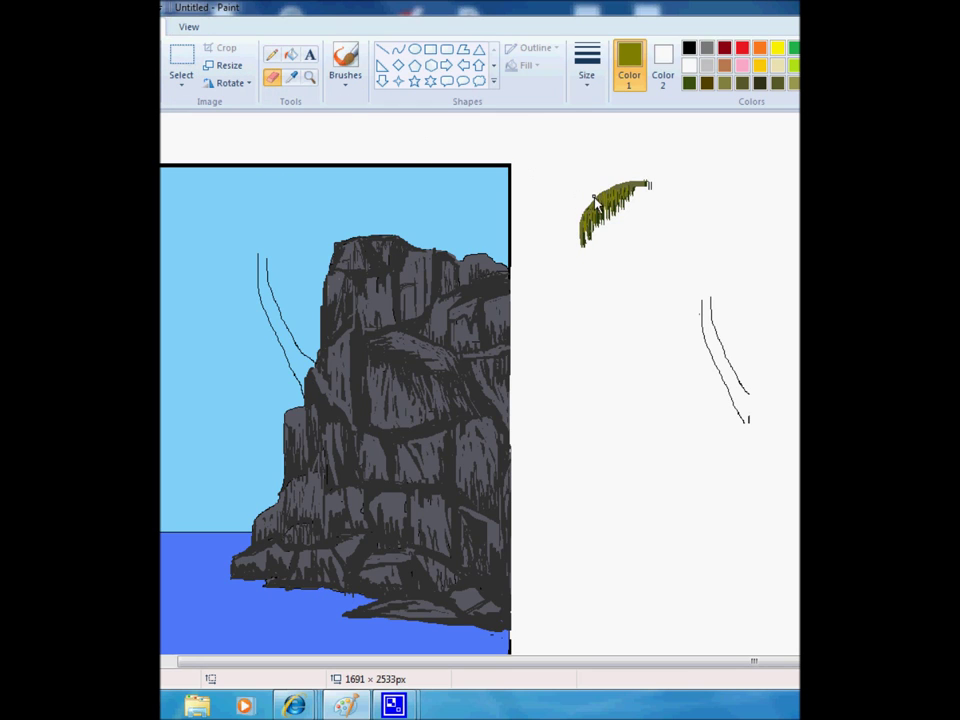
{"action": "left_click", "coordinate": [181, 65]}
{"action": "mouse_move", "coordinate": [549, 124]}
{"action": "left_mouse_down"}
{"action": "mouse_move", "coordinate": [666, 262]}
{"action": "mouse_move", "coordinate": [830, 248]}
{"action": "left_mouse_up"}
{"action": "left_click_drag", "start_coordinate": [554, 149], "coordinate": [667, 305]}
{"action": "left_click_drag", "start_coordinate": [640, 266], "coordinate": [259, 345]}
{"action": "left_click_drag", "start_coordinate": [716, 129], "coordinate": [799, 268]}
{"action": "left_click_drag", "start_coordinate": [780, 200], "coordinate": [665, 195]}
{"action": "left_click", "coordinate": [738, 274]}
{"action": "key", "text": "ctrl+z"}
{"action": "key", "text": "ctrl+z"}
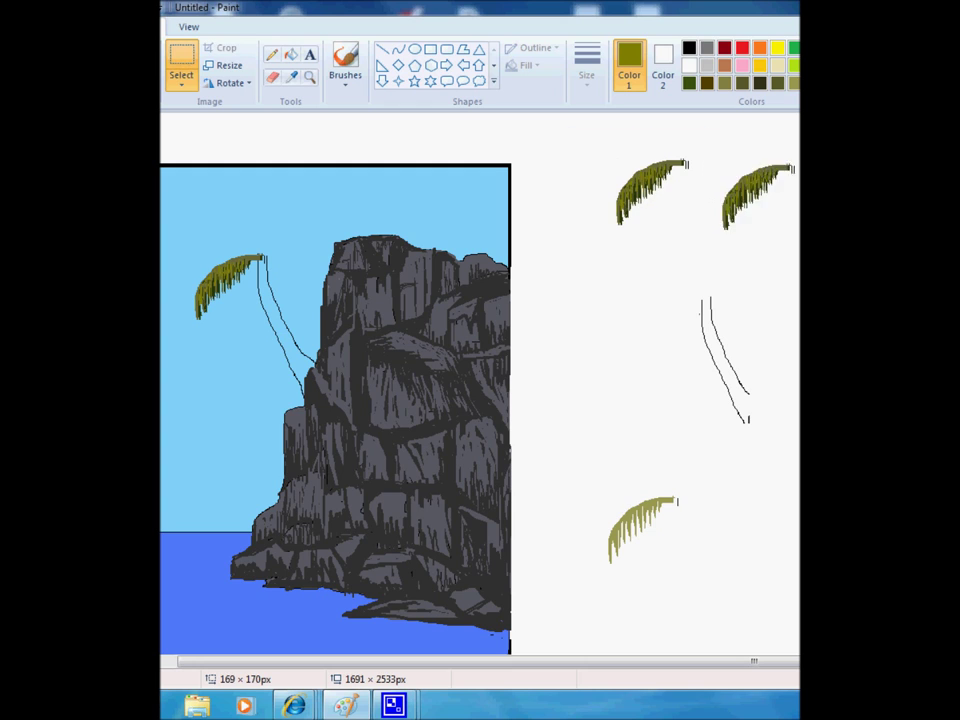
- Flip the spare frond copy horizontally and place it on the right side of the trunk's top
{"action": "left_click", "coordinate": [177, 88]}
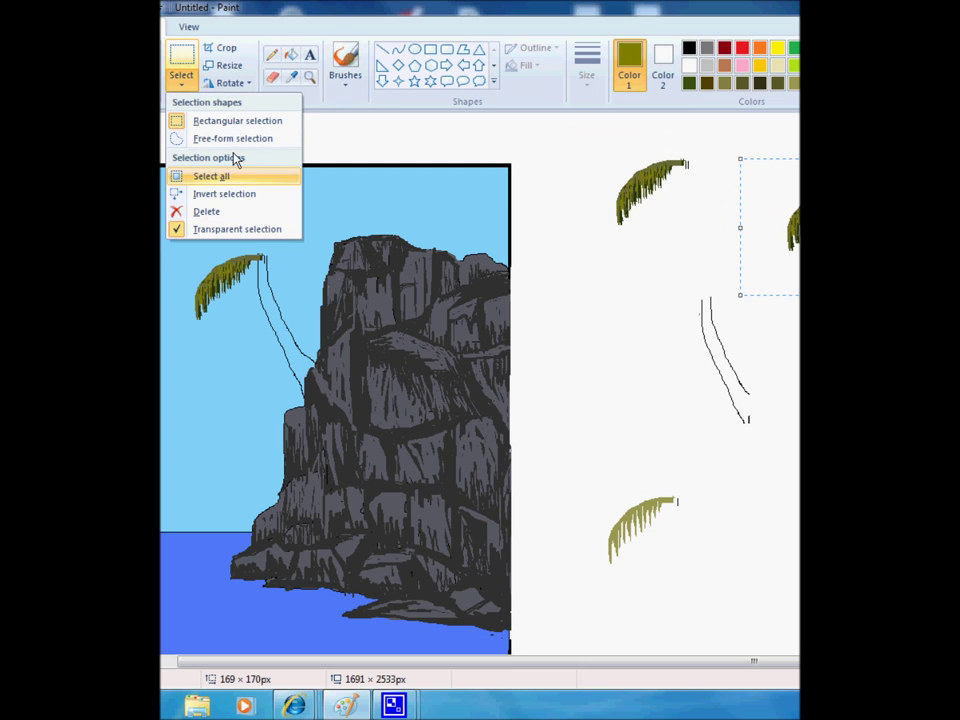
{"action": "left_click", "coordinate": [232, 84]}
{"action": "left_click", "coordinate": [277, 175]}
{"action": "left_click_drag", "start_coordinate": [775, 205], "coordinate": [271, 271]}
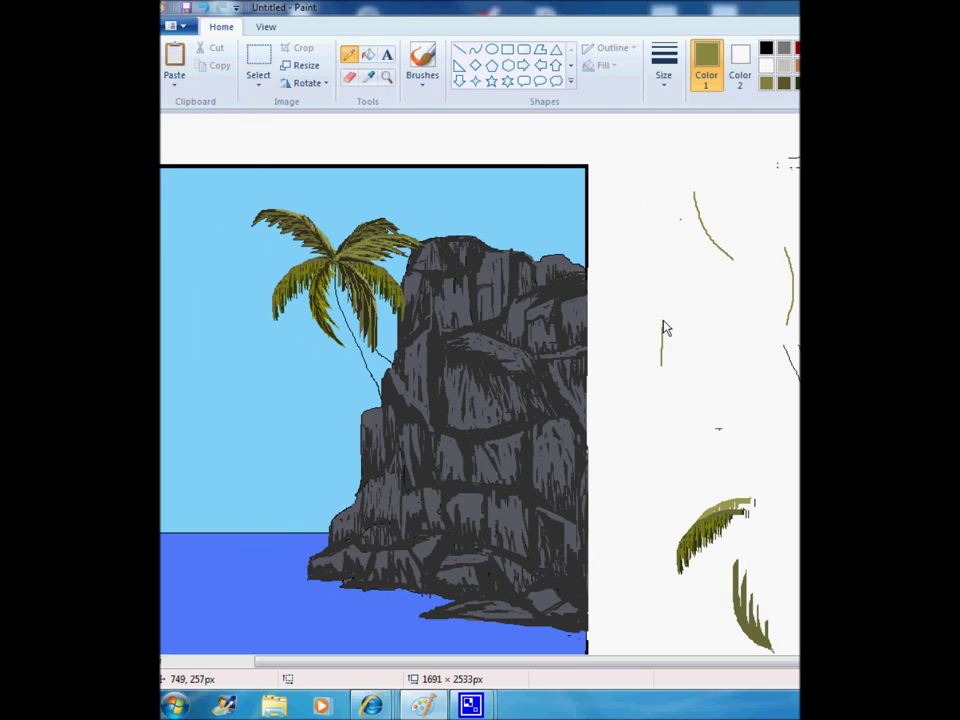
- Draw a short upright olive frond in the blank area beside the painting and reposition it with a rectangular selection
{"action": "mouse_move", "coordinate": [664, 328]}
{"action": "left_mouse_down"}
{"action": "mouse_move", "coordinate": [652, 364]}
{"action": "mouse_move", "coordinate": [646, 353]}
{"action": "mouse_move", "coordinate": [661, 349]}
{"action": "mouse_move", "coordinate": [648, 322]}
{"action": "mouse_move", "coordinate": [672, 326]}
{"action": "mouse_move", "coordinate": [667, 340]}
{"action": "mouse_move", "coordinate": [687, 340]}
{"action": "mouse_move", "coordinate": [668, 370]}
{"action": "left_mouse_up"}
{"action": "left_click", "coordinate": [258, 65]}
{"action": "left_click_drag", "start_coordinate": [632, 279], "coordinate": [754, 416]}
{"action": "left_click_drag", "start_coordinate": [628, 296], "coordinate": [745, 393]}
{"action": "left_click", "coordinate": [311, 182]}
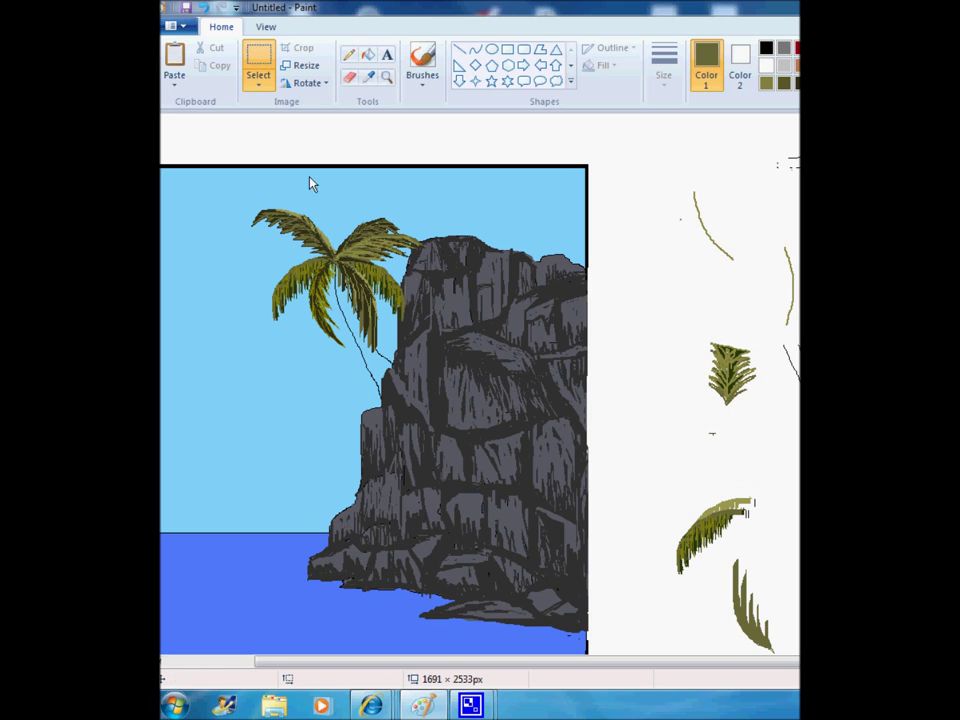
- Darken the upright frond's centre with a sampled dark green and move it onto the top of the palm's crown
{"action": "left_click", "coordinate": [351, 57]}
{"action": "left_click", "coordinate": [370, 80]}
{"action": "left_click", "coordinate": [729, 366]}
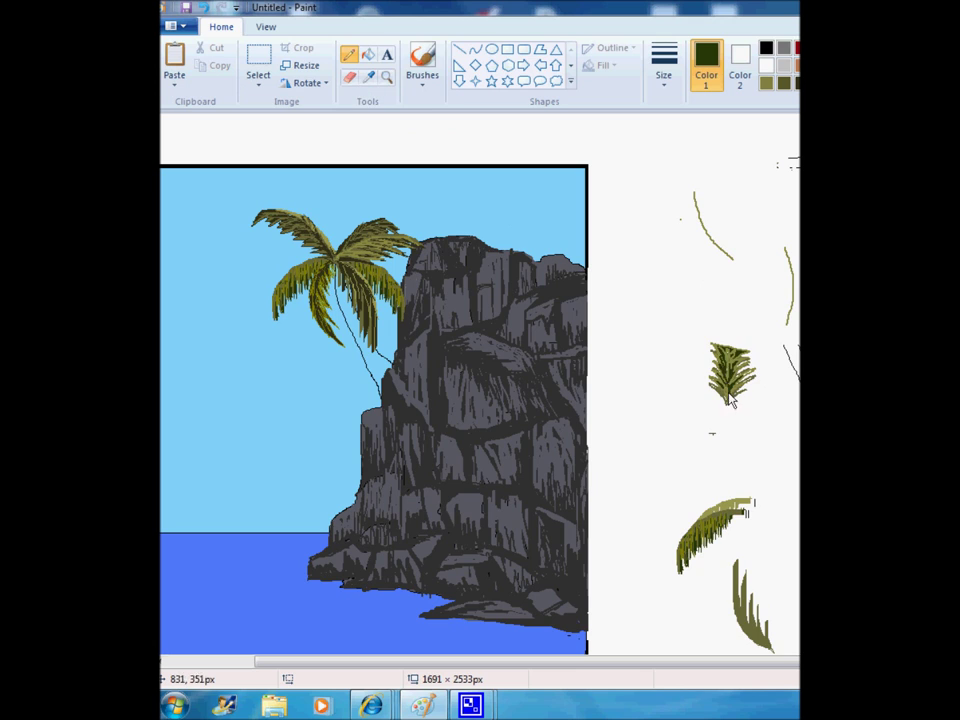
{"action": "key", "text": "ctrl+z"}
{"action": "mouse_move", "coordinate": [729, 397]}
{"action": "left_mouse_down"}
{"action": "mouse_move", "coordinate": [451, 228]}
{"action": "mouse_move", "coordinate": [318, 238]}
{"action": "mouse_move", "coordinate": [336, 246]}
{"action": "left_mouse_up"}
{"action": "left_click", "coordinate": [619, 336]}
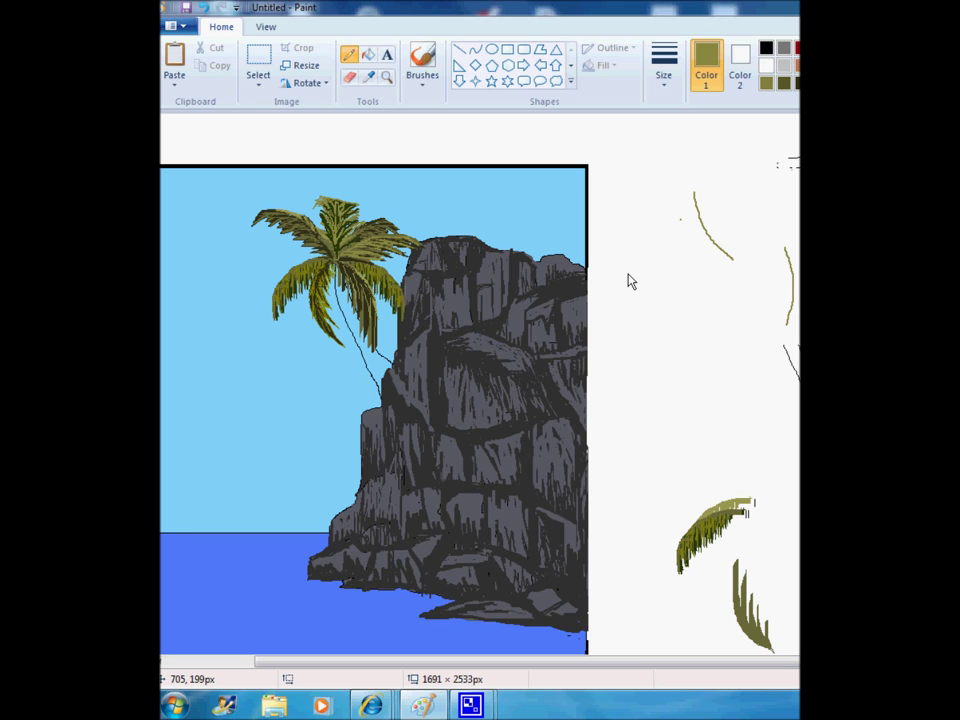
- Sample the olive colour from the palm's upper frond with the Color picker
{"action": "left_click", "coordinate": [368, 76]}
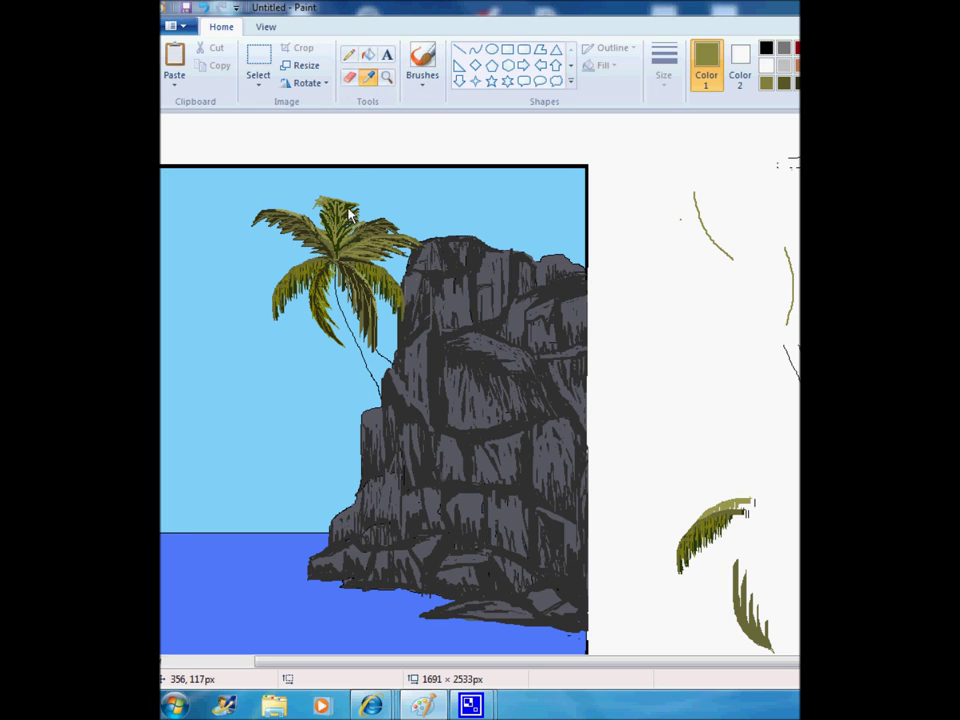
{"action": "left_click", "coordinate": [330, 207]}
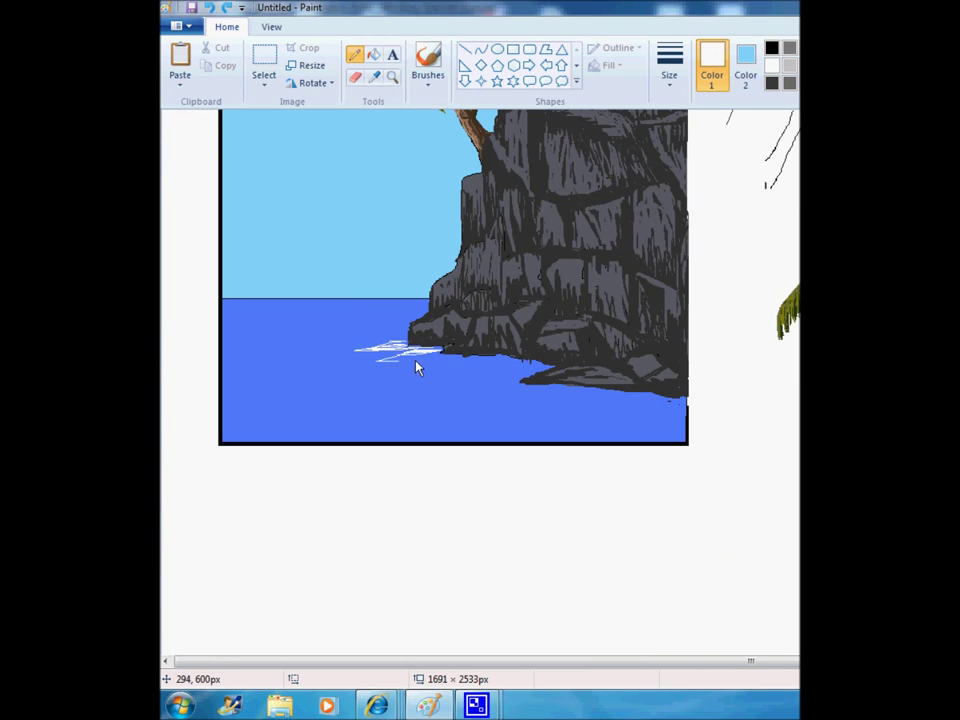
- Draw a deeper blue line just below the horizon from the left border to the cliff and fill the strip above it
{"action": "left_click_drag", "start_coordinate": [222, 455], "coordinate": [432, 447]}
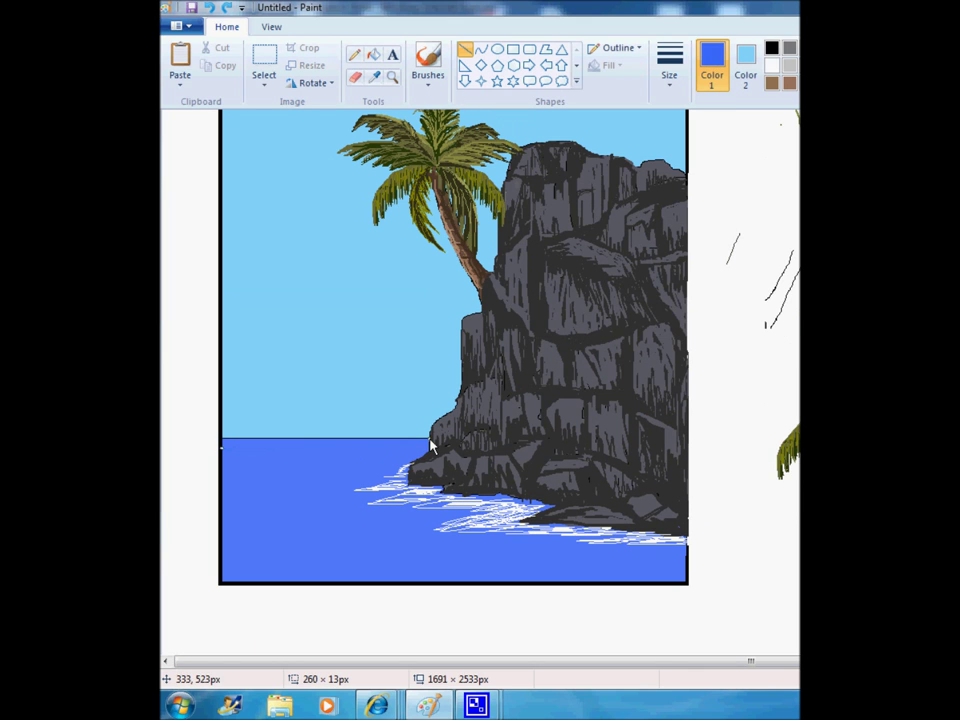
{"action": "left_click", "coordinate": [373, 54]}
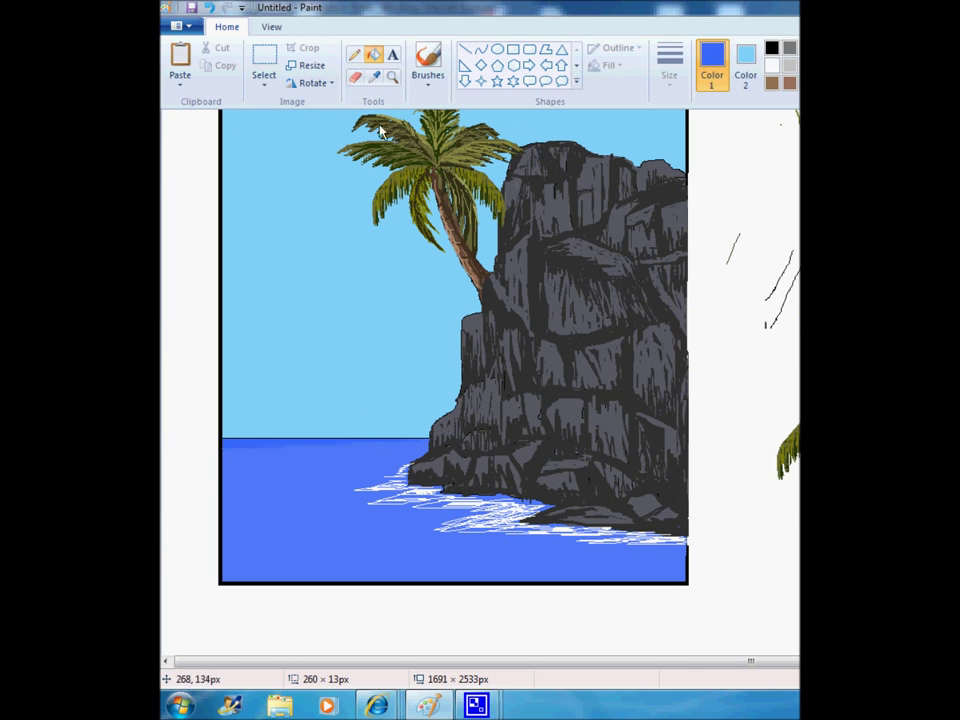
{"action": "left_click", "coordinate": [362, 58]}
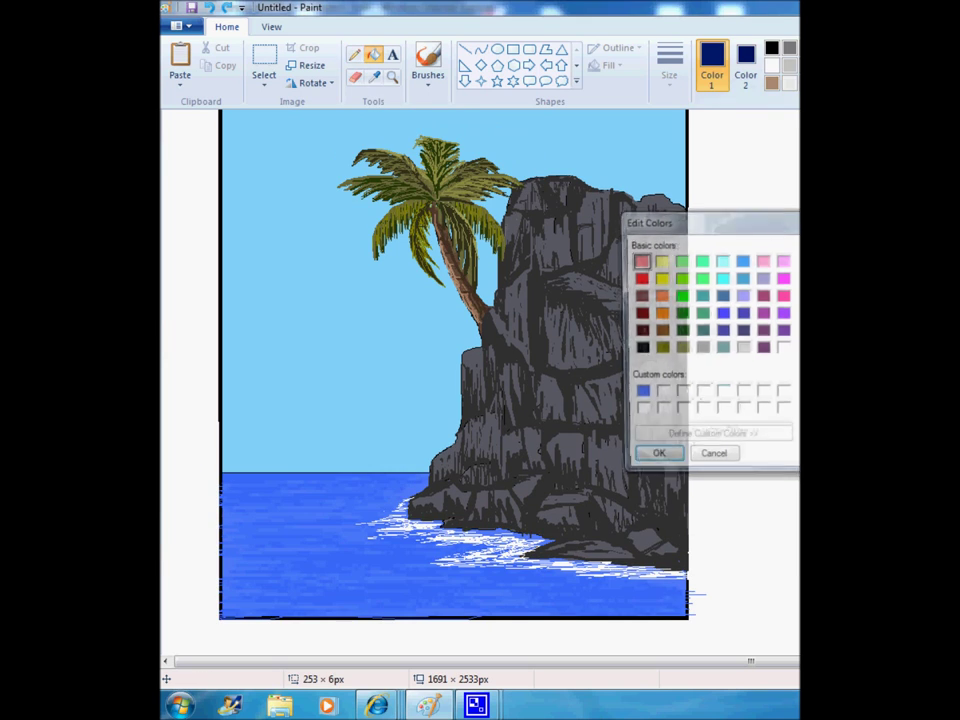
{"action": "left_click", "coordinate": [709, 457]}
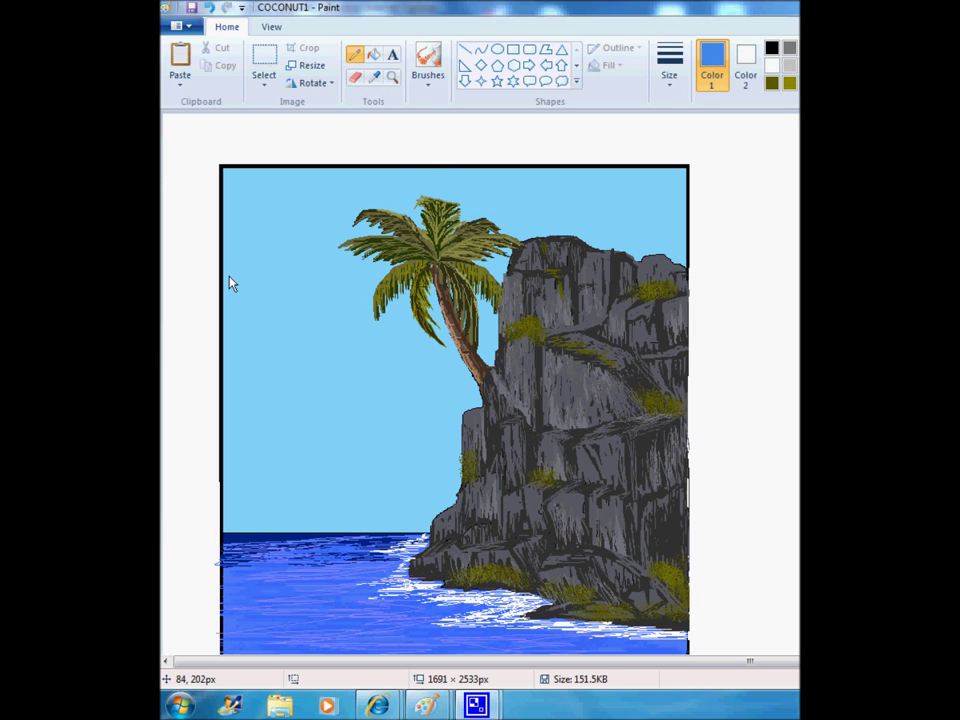
- Draw a jagged medium-blue cloud line across the upper sky from the left border past the palm to the right border
{"action": "left_click_drag", "start_coordinate": [224, 274], "coordinate": [283, 268]}
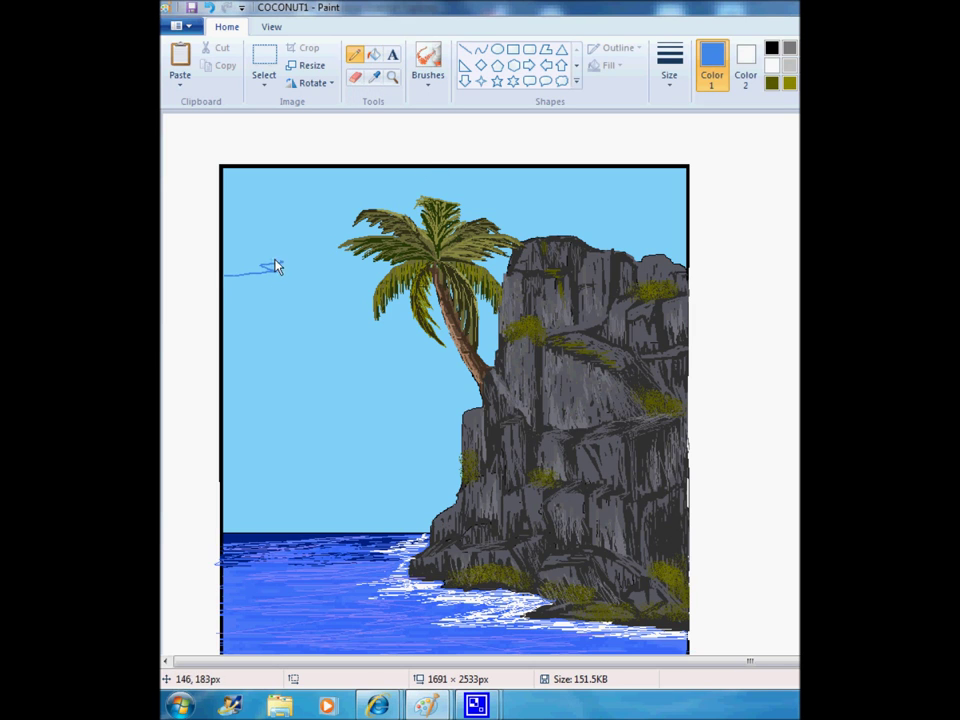
{"action": "mouse_move", "coordinate": [460, 225]}
{"action": "left_mouse_down"}
{"action": "mouse_move", "coordinate": [526, 222]}
{"action": "mouse_move", "coordinate": [651, 199]}
{"action": "mouse_move", "coordinate": [686, 218]}
{"action": "left_mouse_up"}
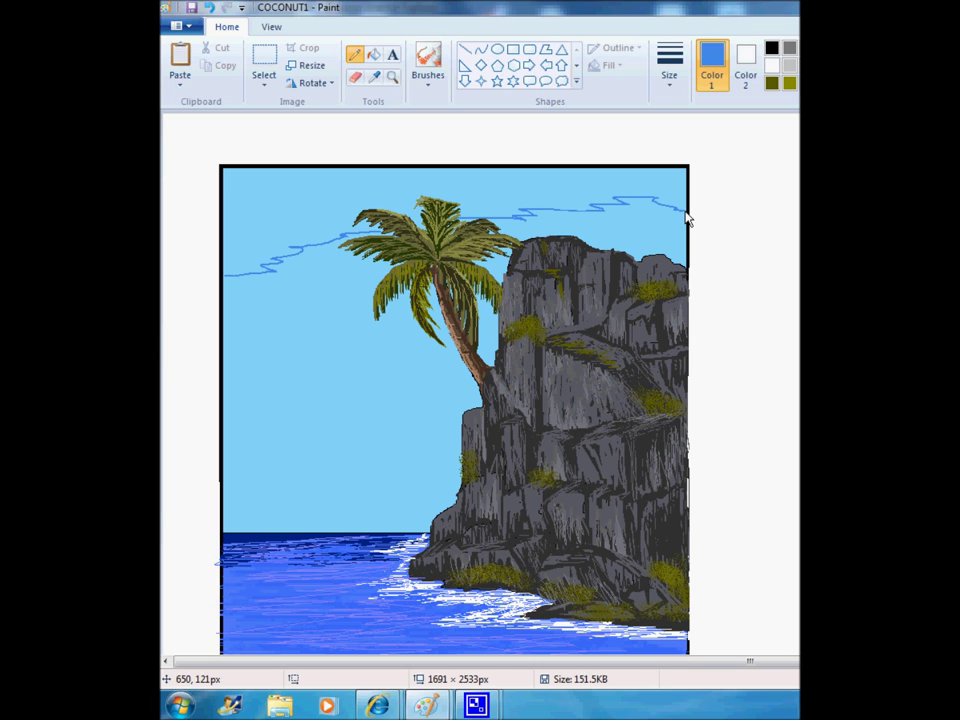
{"action": "left_click", "coordinate": [373, 54]}
{"action": "left_click", "coordinate": [244, 212]}
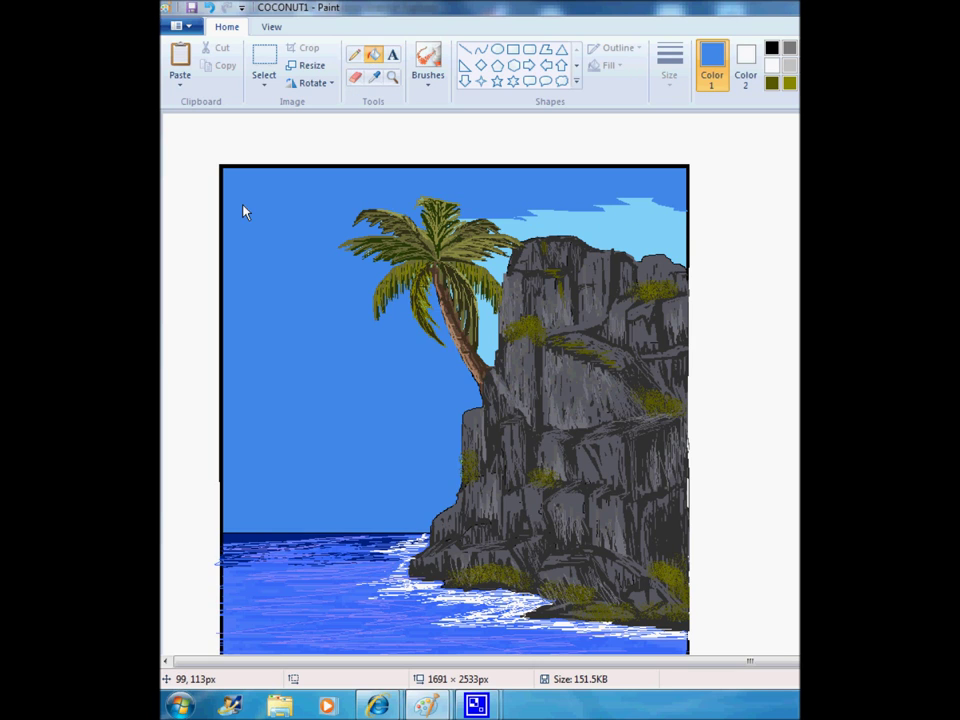
{"action": "key", "text": "ctrl+z"}
- Close the gap in the jagged sky line and fill the sky above it with medium blue
{"action": "left_click", "coordinate": [354, 54]}
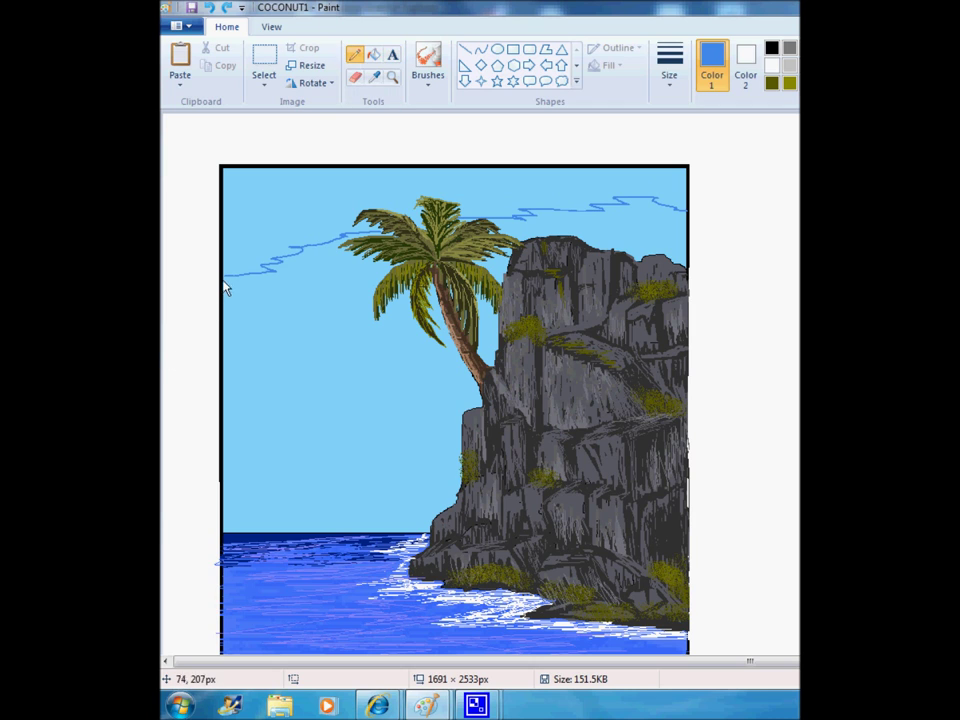
{"action": "left_click", "coordinate": [373, 54]}
{"action": "left_click", "coordinate": [476, 178]}
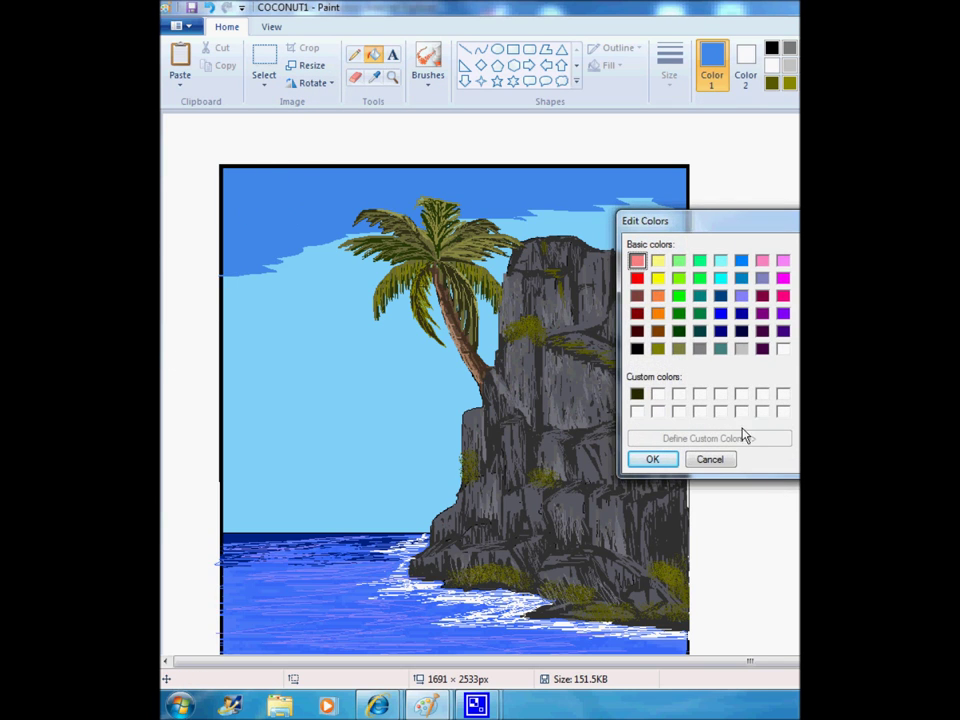
- Change the Pencil's line size and draw jagged, progressively lighter blue bands across the sky below the medium-blue area
{"action": "left_click", "coordinate": [709, 458]}
{"action": "left_click", "coordinate": [354, 54]}
{"action": "left_click_drag", "start_coordinate": [224, 357], "coordinate": [243, 357]}
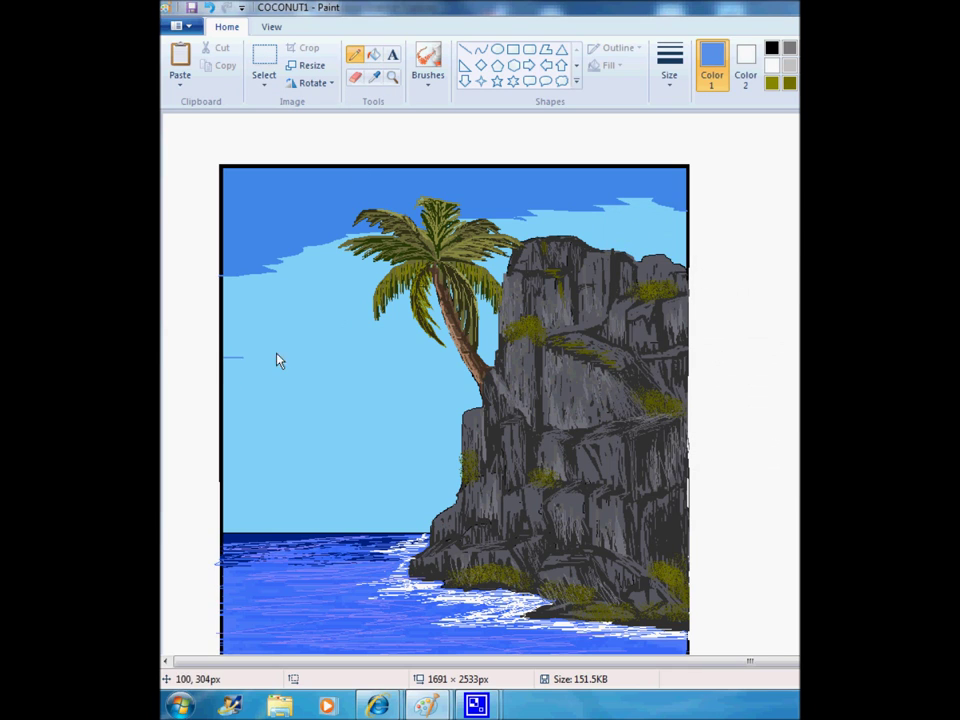
{"action": "key", "text": "ctrl+z"}
{"action": "left_click", "coordinate": [665, 62]}
{"action": "left_click", "coordinate": [679, 116]}
{"action": "left_click_drag", "start_coordinate": [225, 346], "coordinate": [262, 341]}
{"action": "left_click_drag", "start_coordinate": [329, 305], "coordinate": [377, 284]}
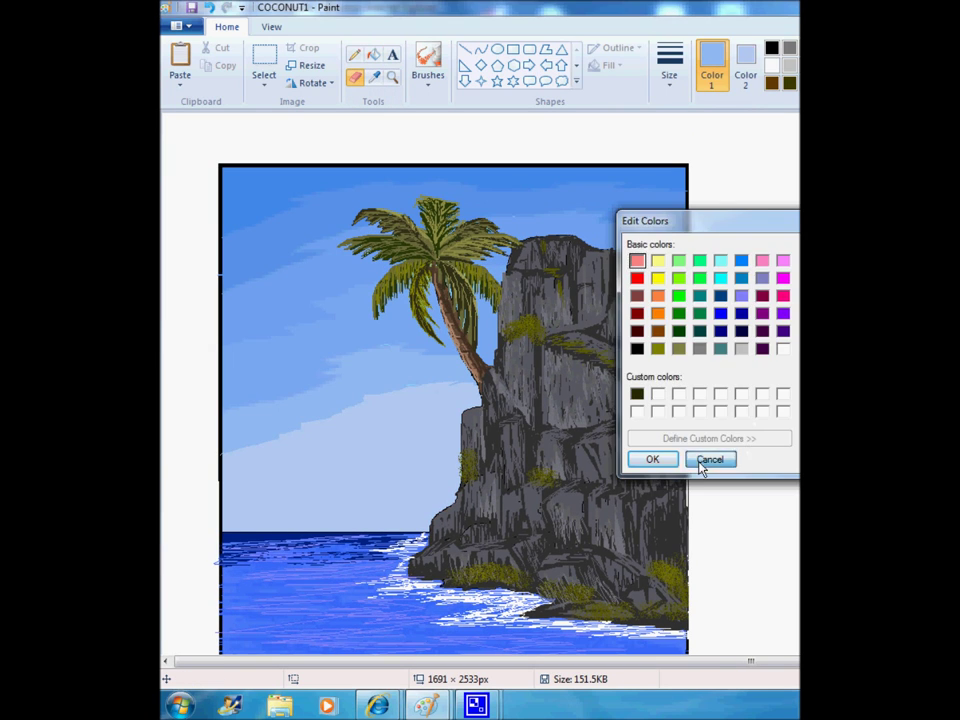
- Draw a jagged paler blue line across the lower sky from the left border to the cliff and fill the area below it
{"action": "left_click", "coordinate": [709, 460]}
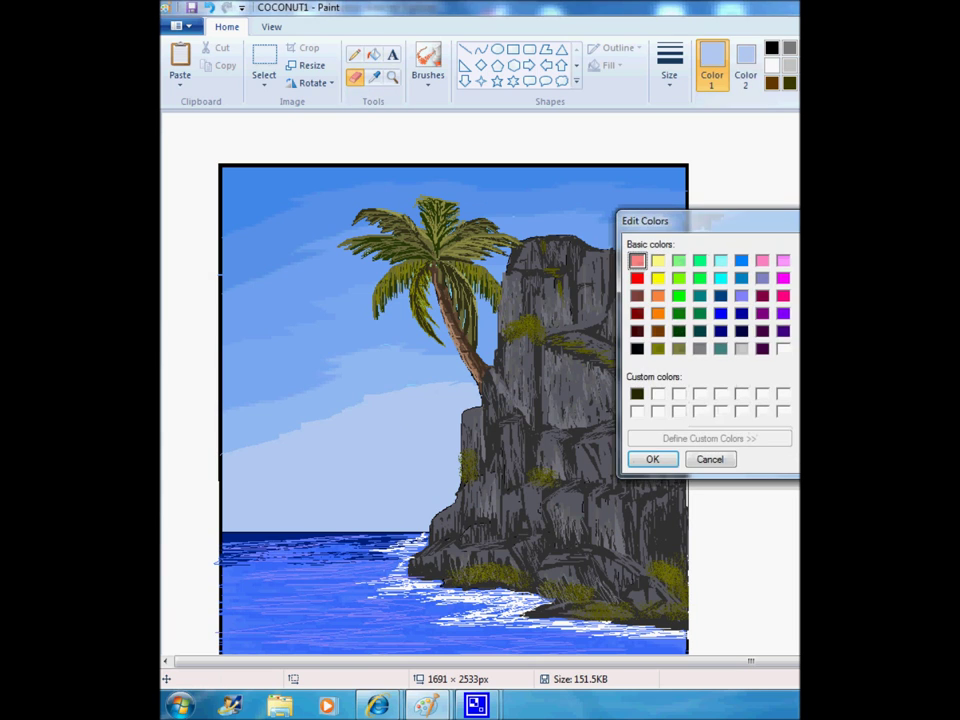
{"action": "left_click", "coordinate": [652, 459]}
{"action": "left_click", "coordinate": [354, 54]}
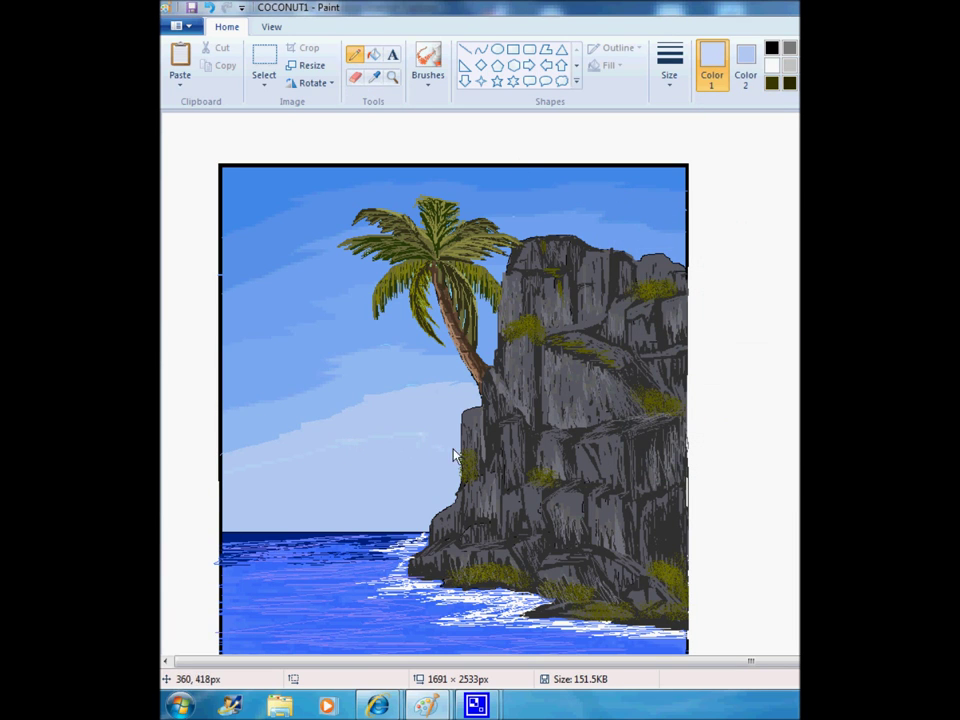
{"action": "left_click", "coordinate": [373, 54]}
{"action": "left_click", "coordinate": [406, 438]}
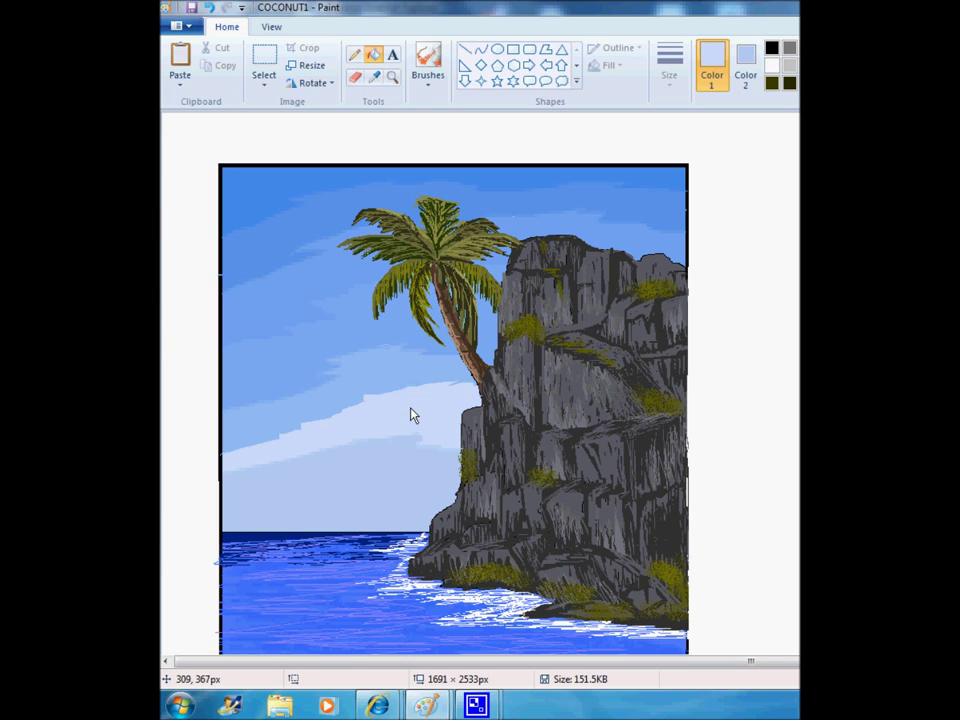
{"action": "left_click", "coordinate": [330, 495]}
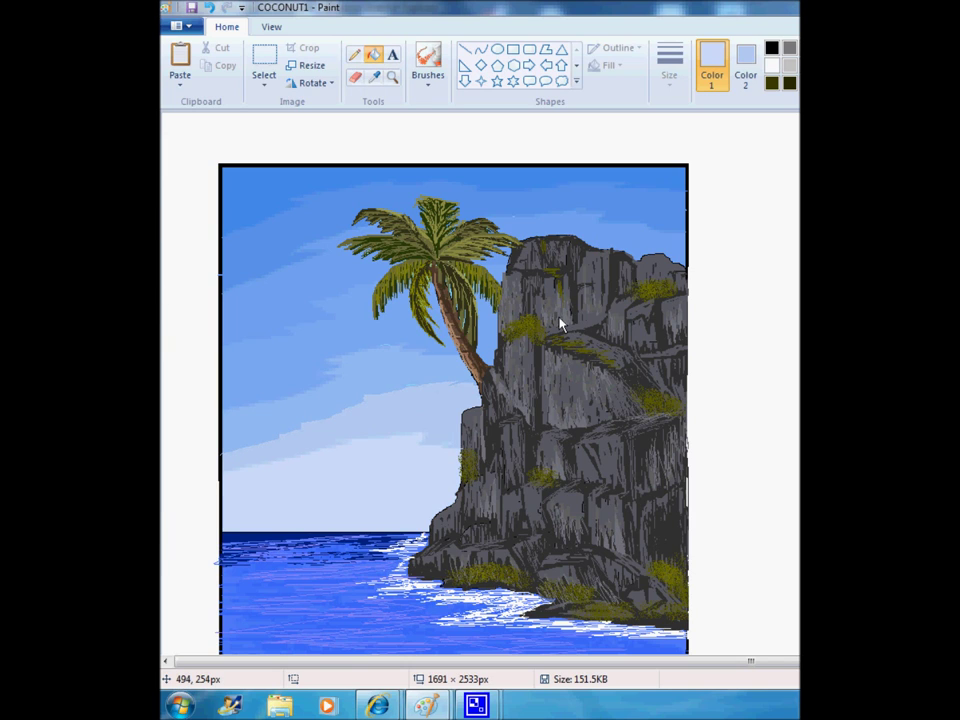
- Outline a jagged near-white cloud just above the horizon from the left border towards the cliff and fill it
{"action": "left_click", "coordinate": [354, 56]}
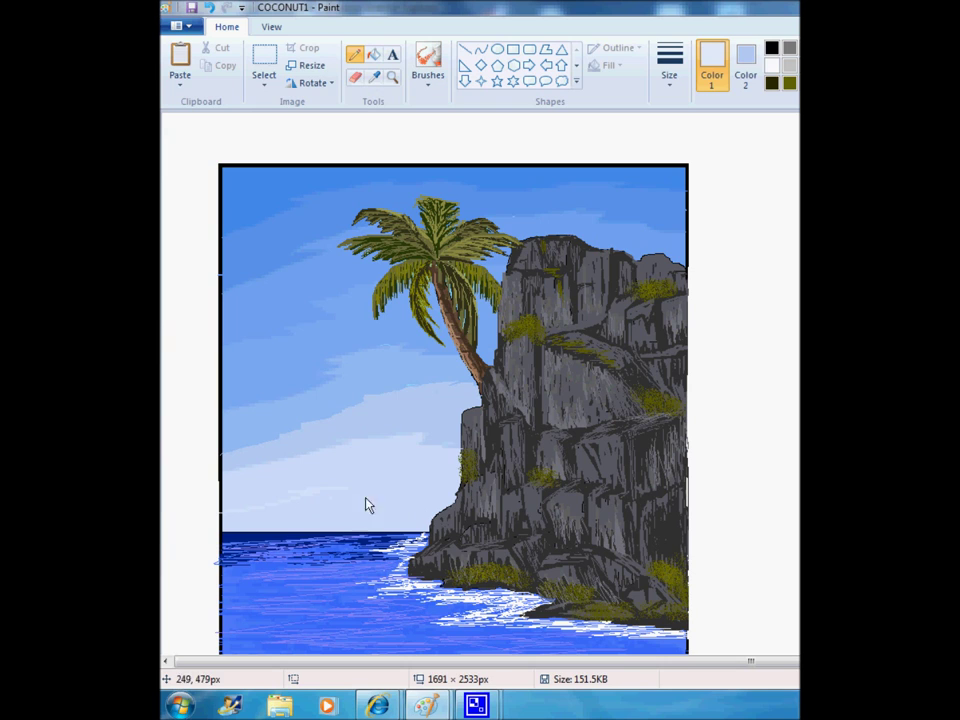
{"action": "left_click", "coordinate": [374, 56]}
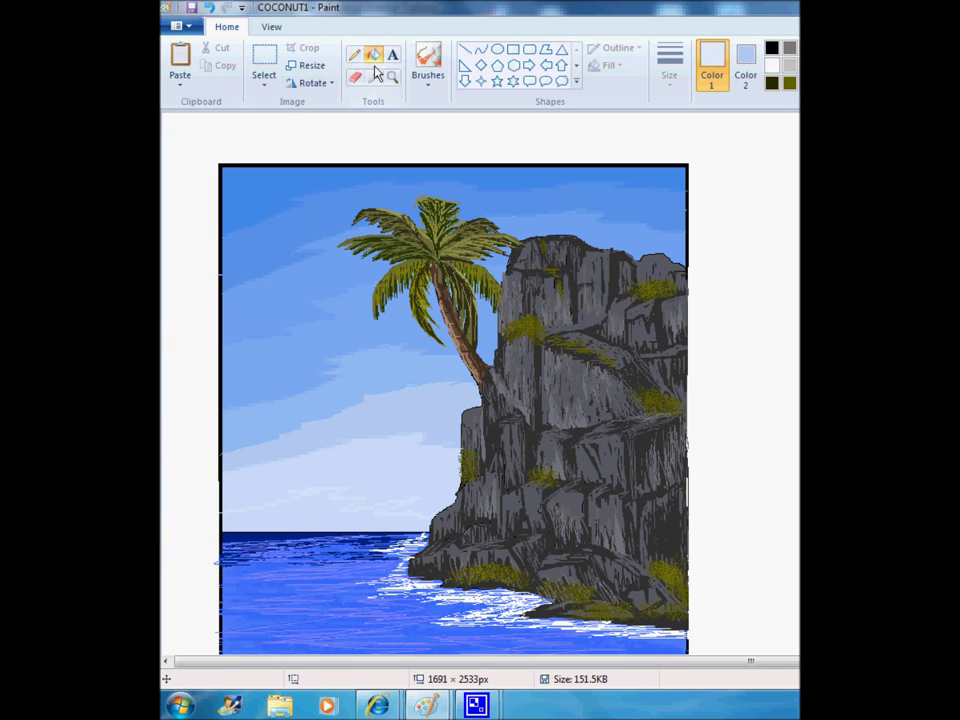
{"action": "left_click", "coordinate": [405, 505]}
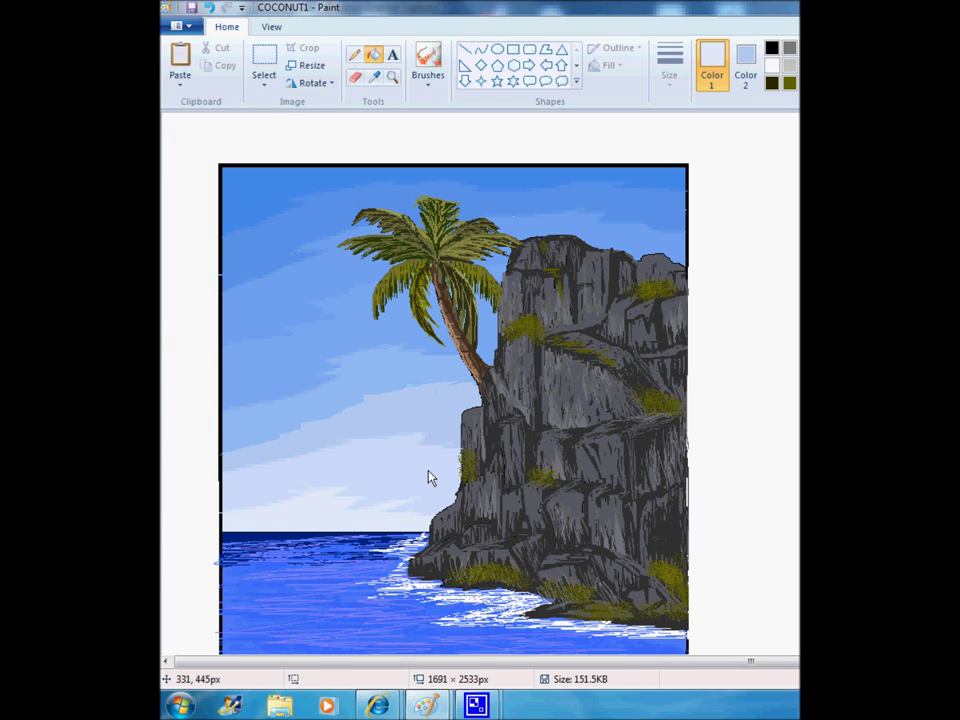
- Soften the edges between the pale lower sky bands with Pencil strokes, sampling the light blue band's colour, and show the painting full screen
{"action": "left_click", "coordinate": [354, 56]}
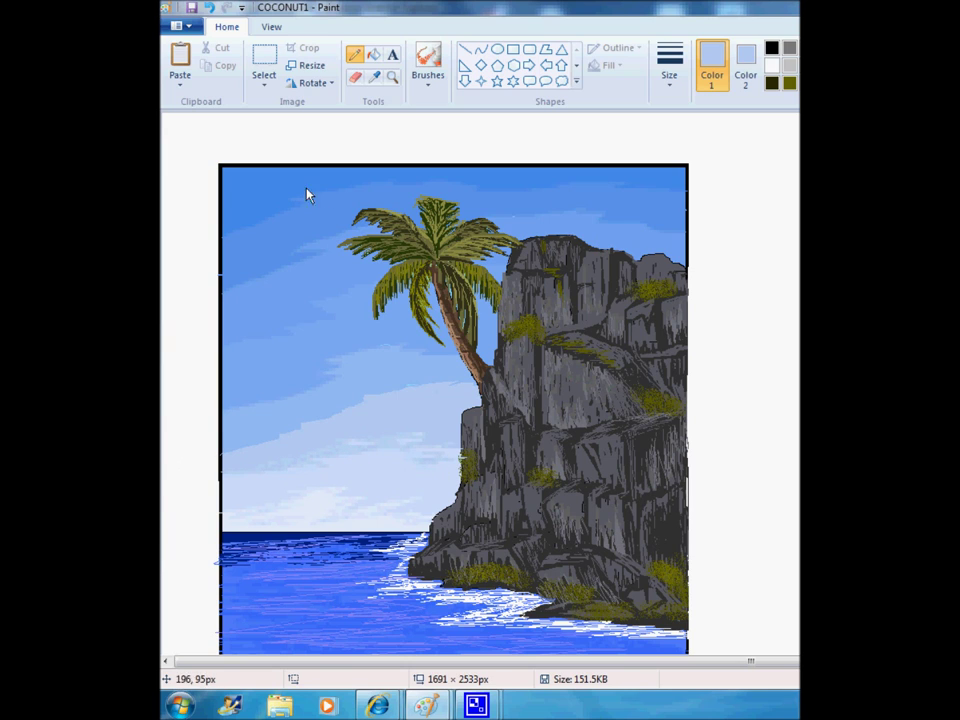
{"action": "left_click", "coordinate": [374, 77]}
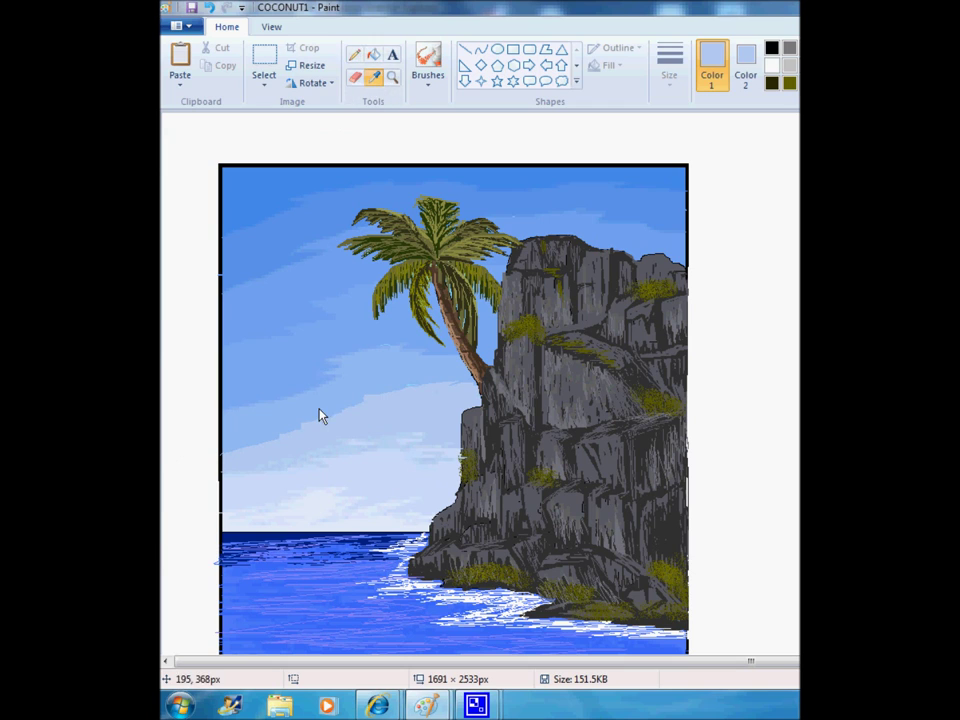
{"action": "left_click", "coordinate": [322, 418]}
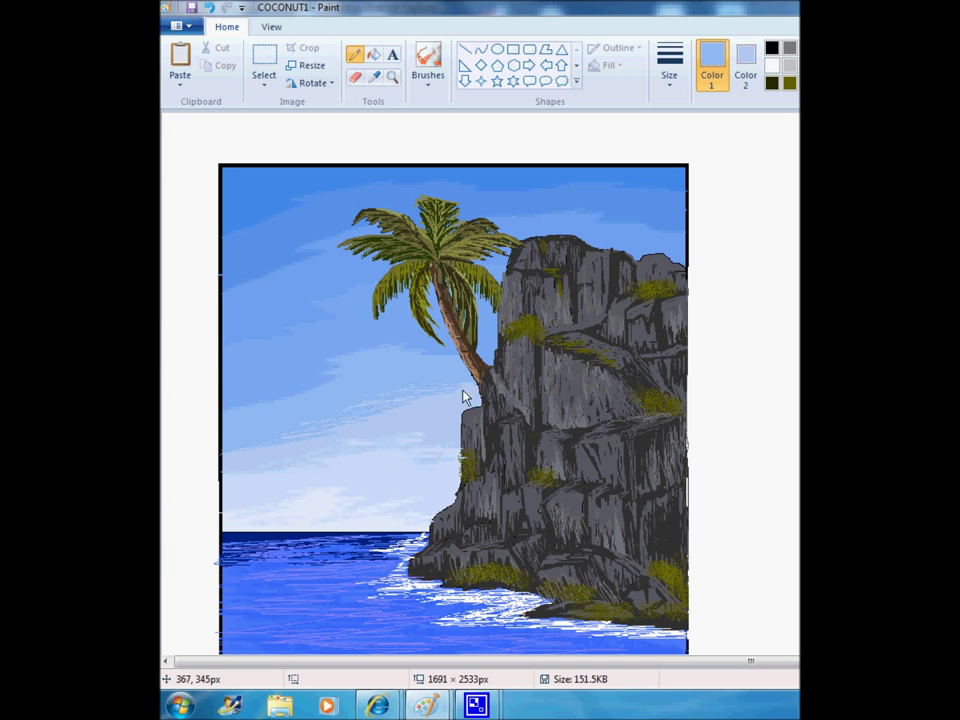
{"action": "key", "text": "F11"}
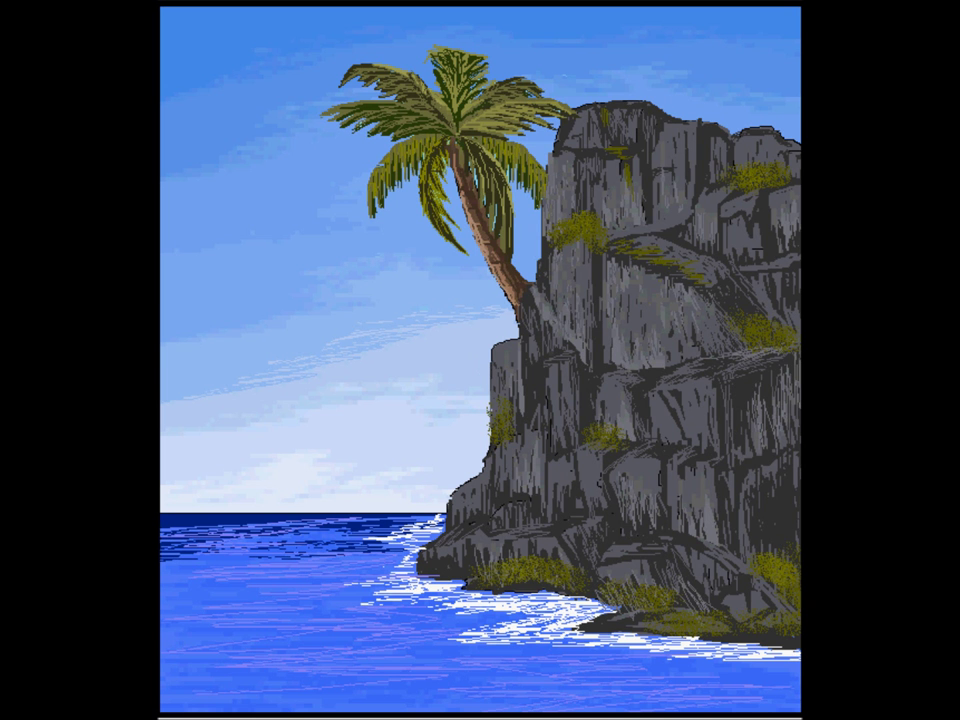